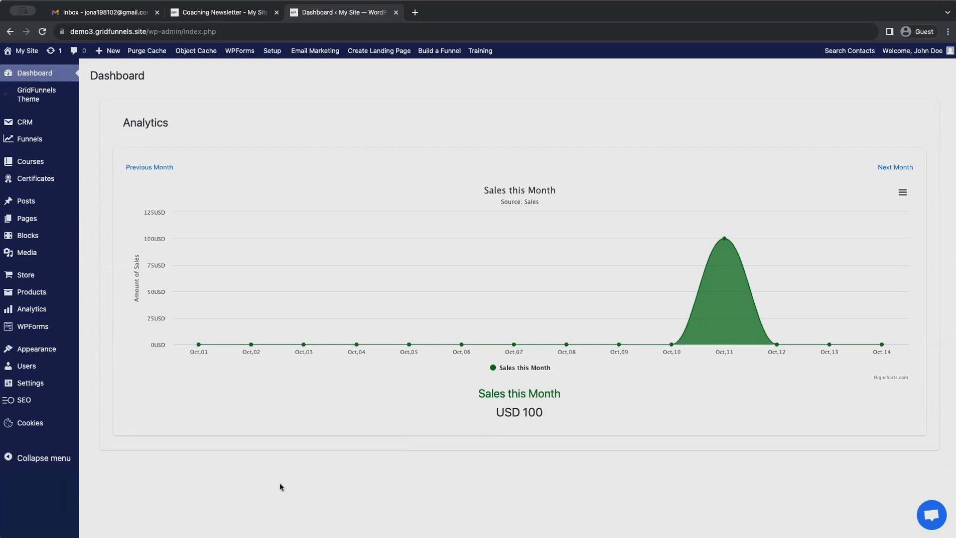
# Open the CRM's automation funnels and start creating a new automation
pyautogui.moveTo(37, 125)
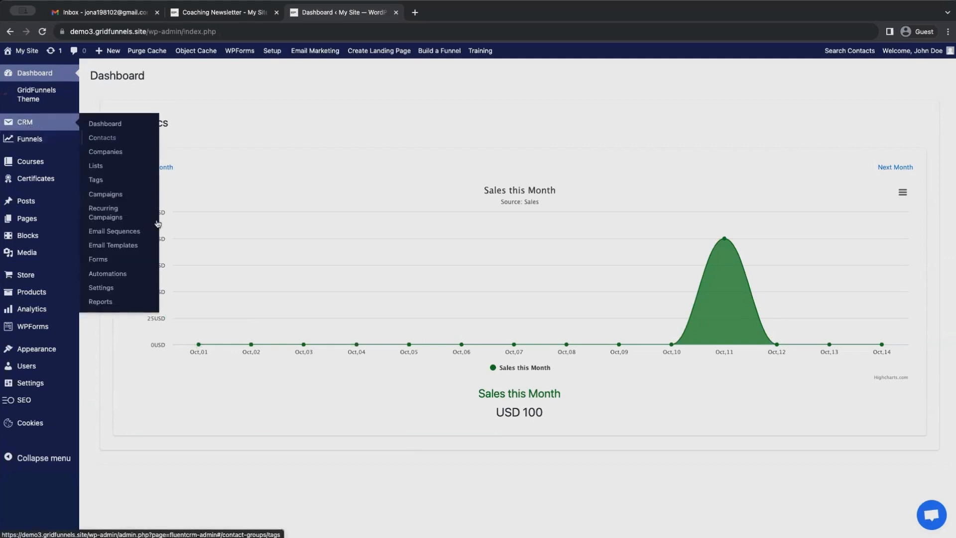
pyautogui.click(120, 274)
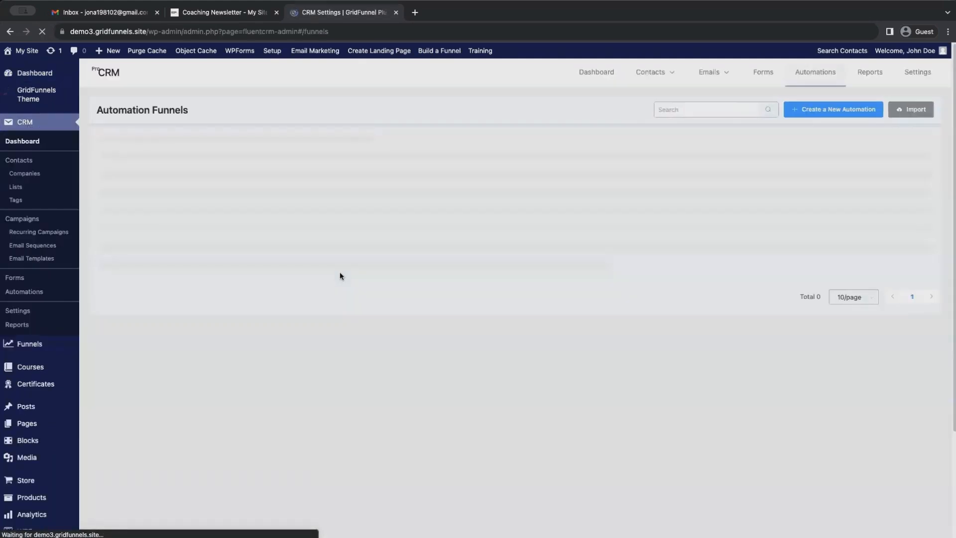
pyautogui.click(831, 113)
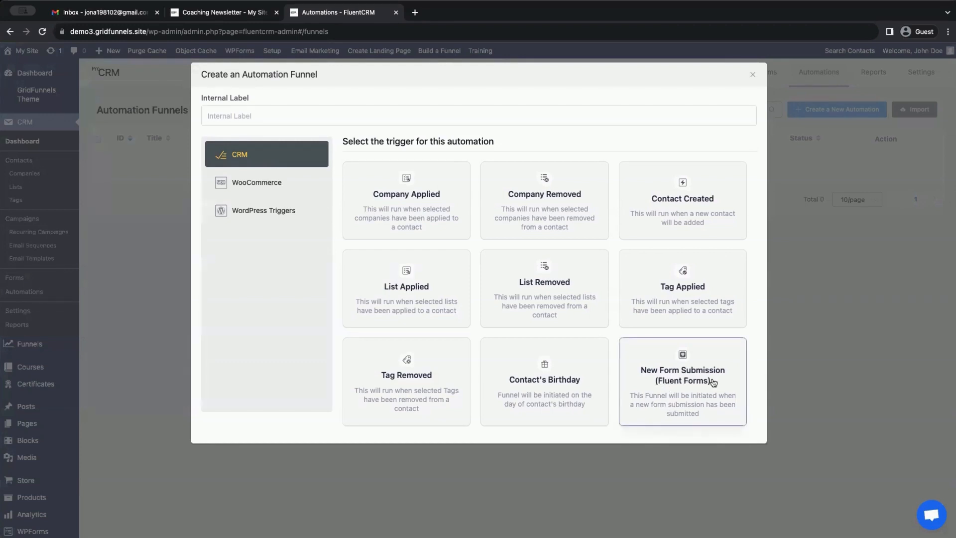
# Review the available WooCommerce and WordPress triggers, then return to the CRM triggers
pyautogui.click(268, 185)
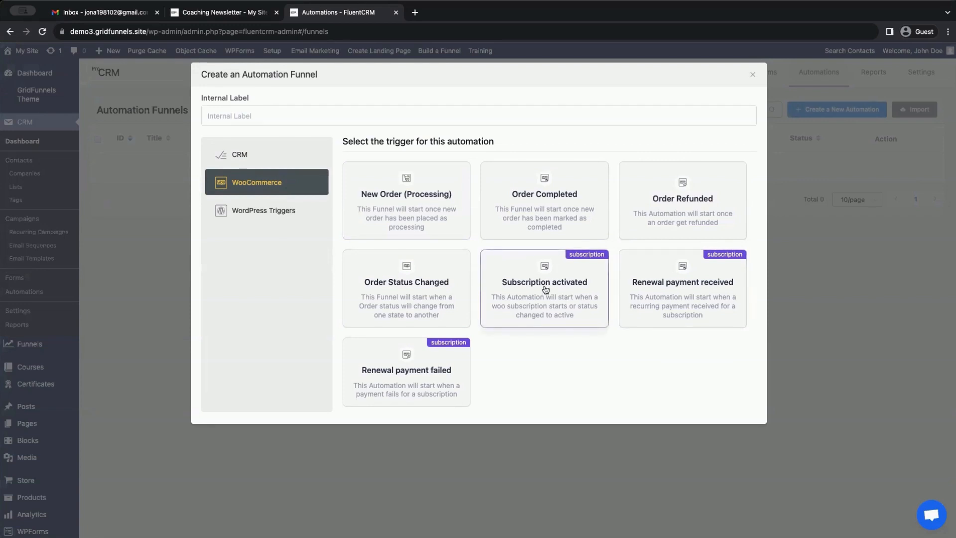
pyautogui.click(259, 213)
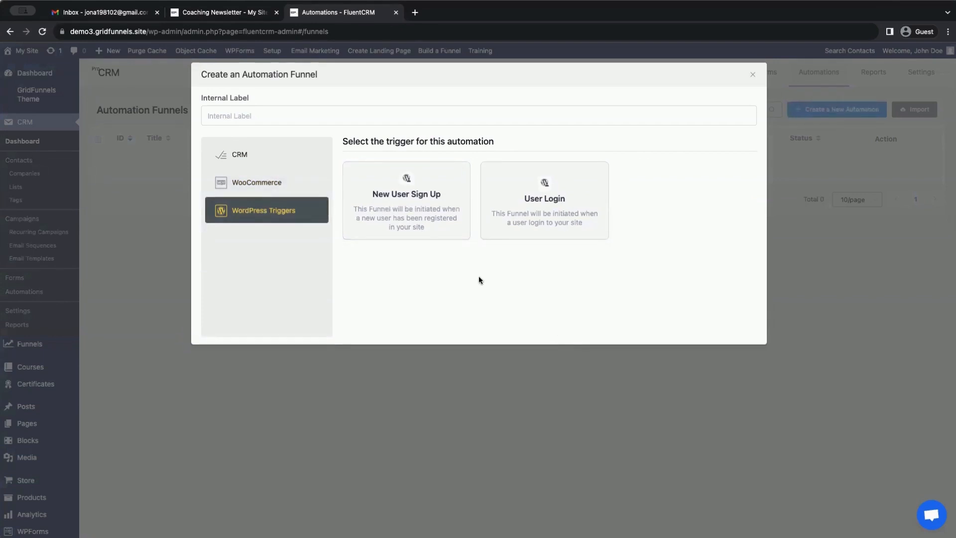
pyautogui.click(245, 161)
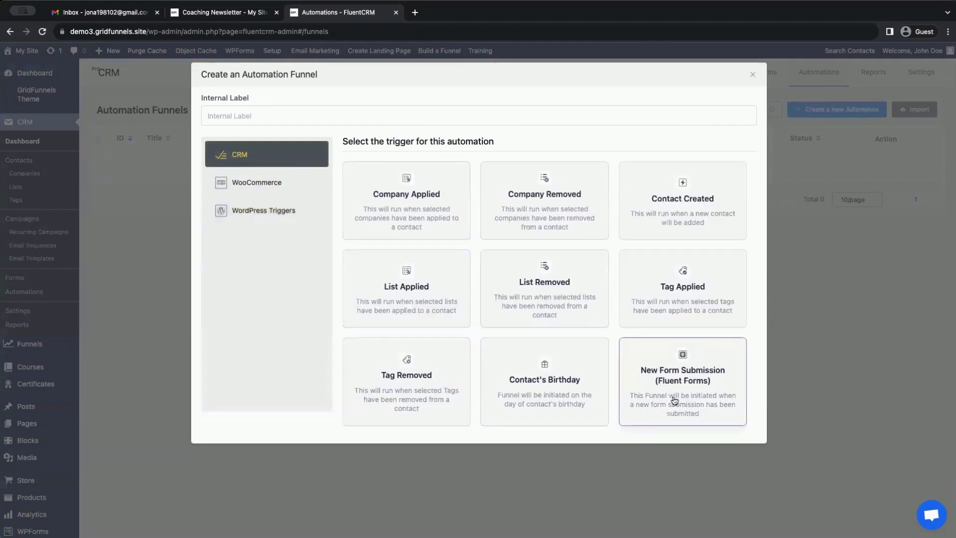
# Create the automation with the internal label "Newsletter Automation" and the New Form Submission (Fluent Forms) trigger
pyautogui.click(411, 118)
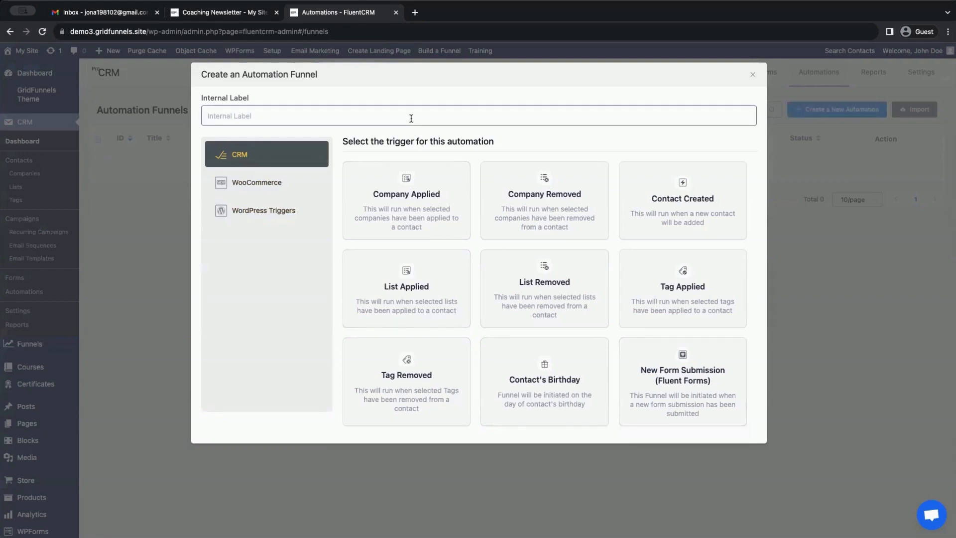
pyautogui.write('Newsletter Automation')
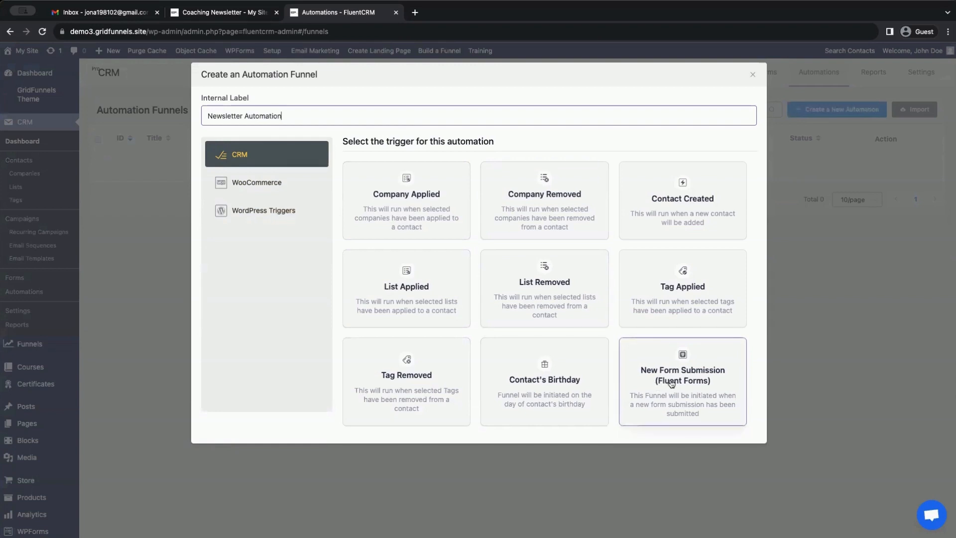
pyautogui.click(687, 385)
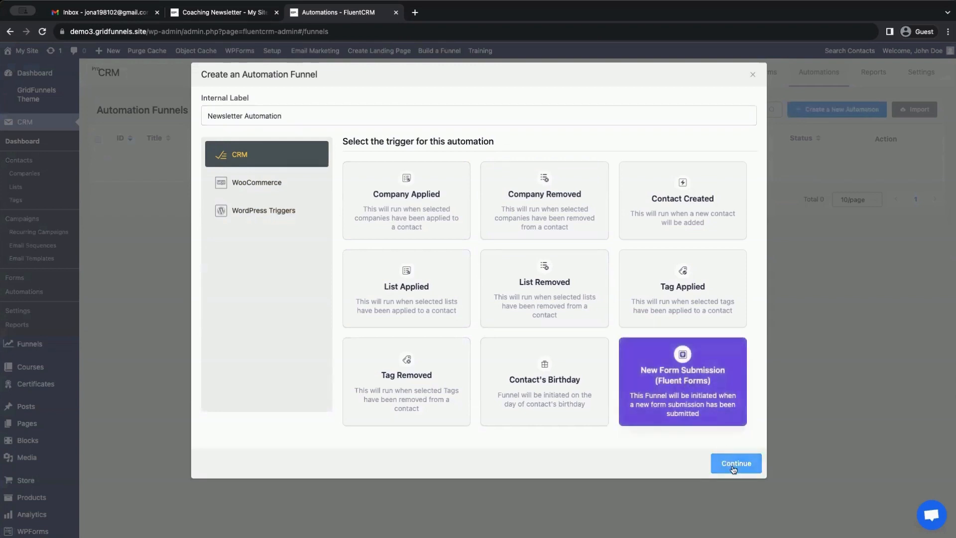
pyautogui.click(733, 464)
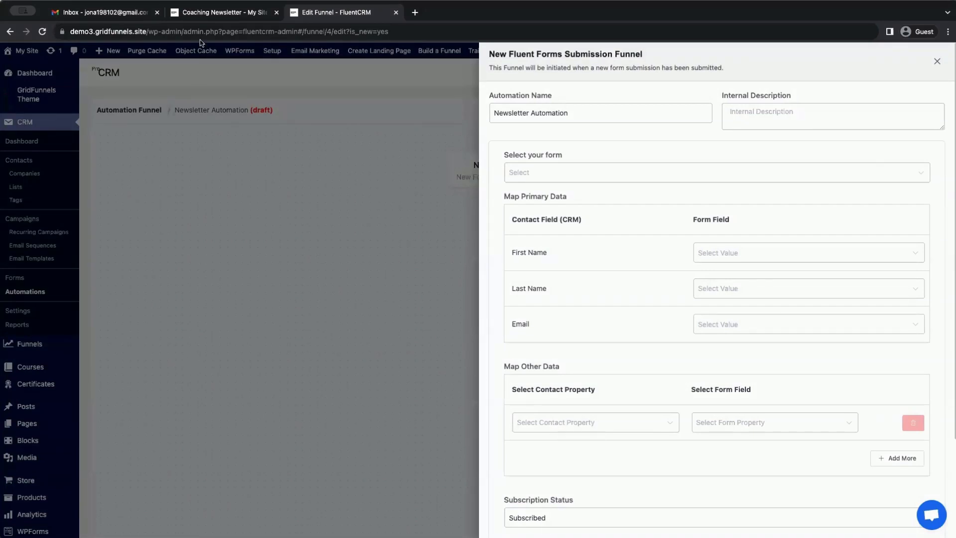
# Check the signup form fields on the Coaching Newsletter page, accepting its cookie notice, and return to the funnel editor
pyautogui.click(213, 17)
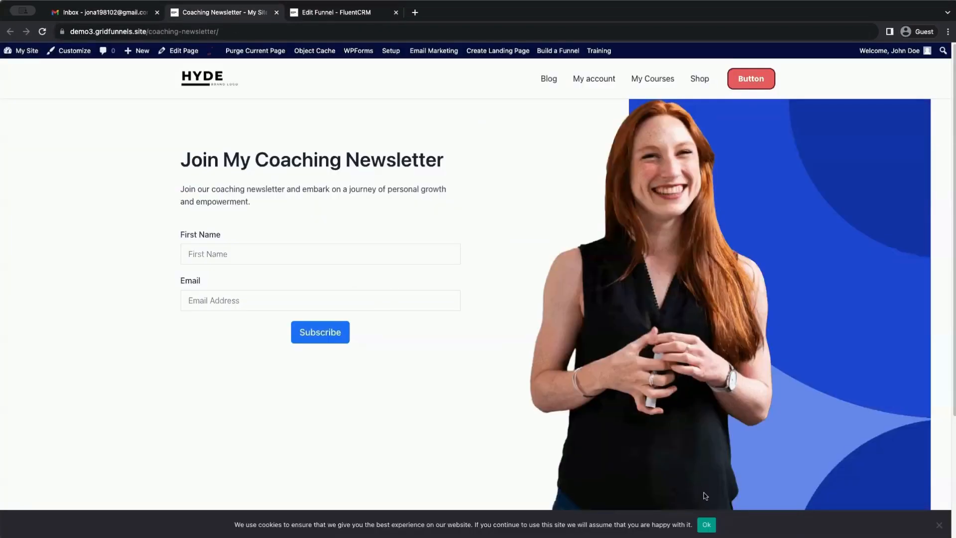
pyautogui.click(706, 524)
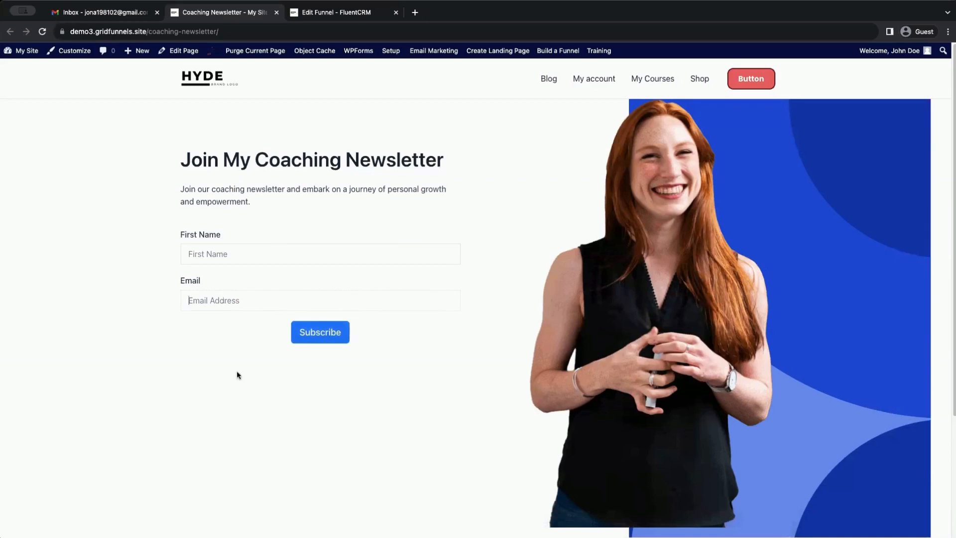
pyautogui.click(329, 14)
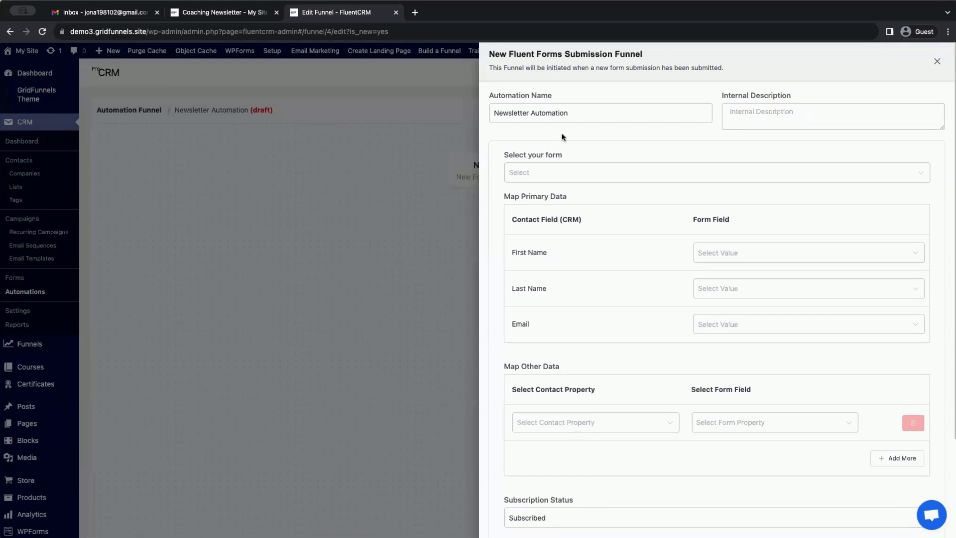
# Choose Subscription Form as the trigger form and map First Name to Name and Email to Email
pyautogui.click(564, 174)
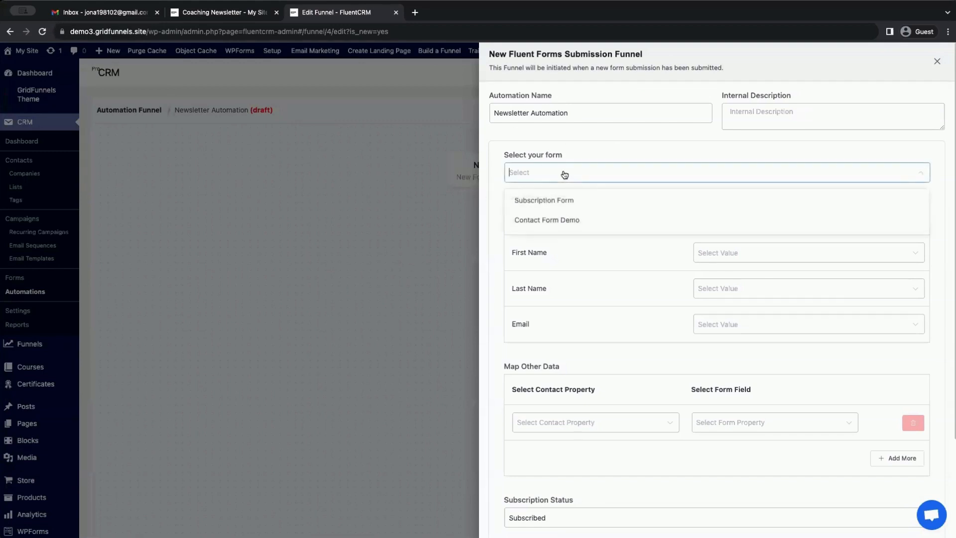
pyautogui.click(559, 201)
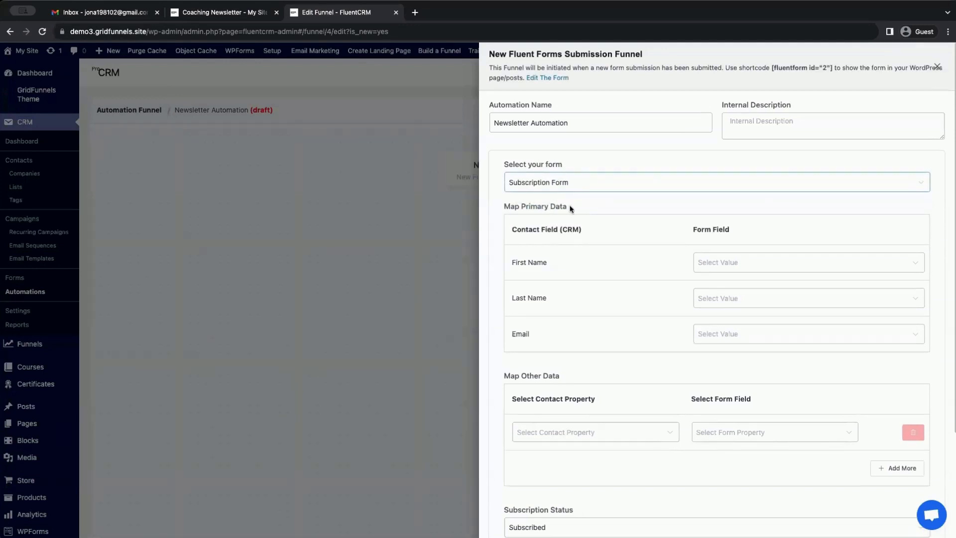
pyautogui.click(758, 264)
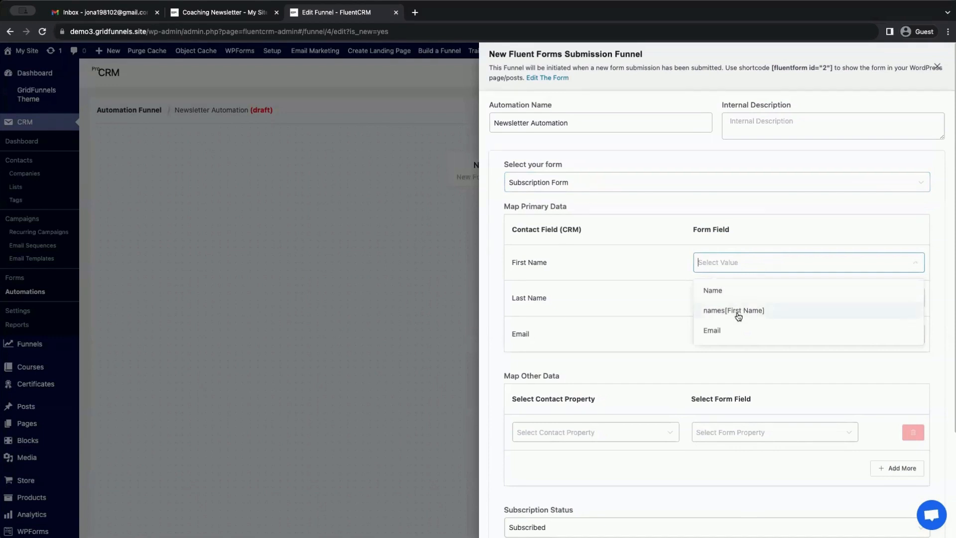
pyautogui.click(739, 292)
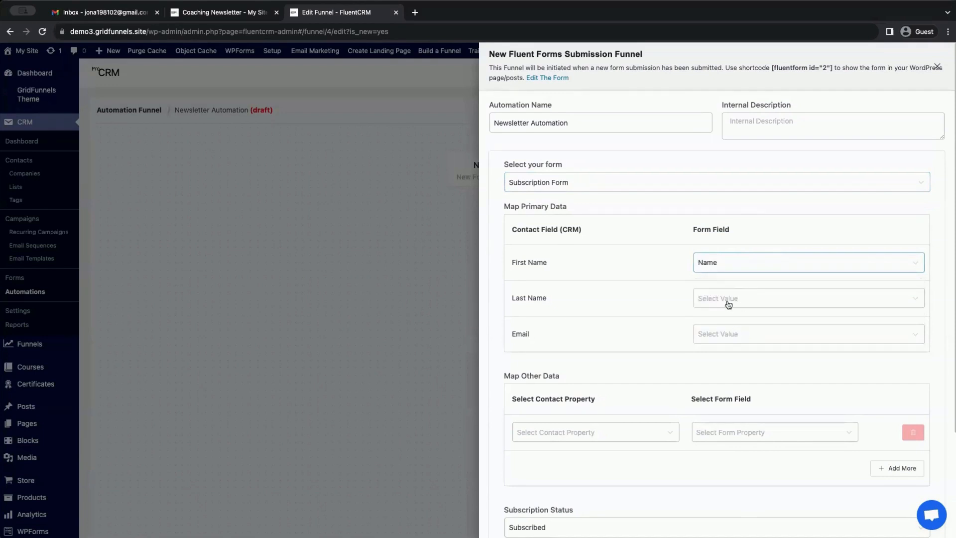
pyautogui.click(764, 338)
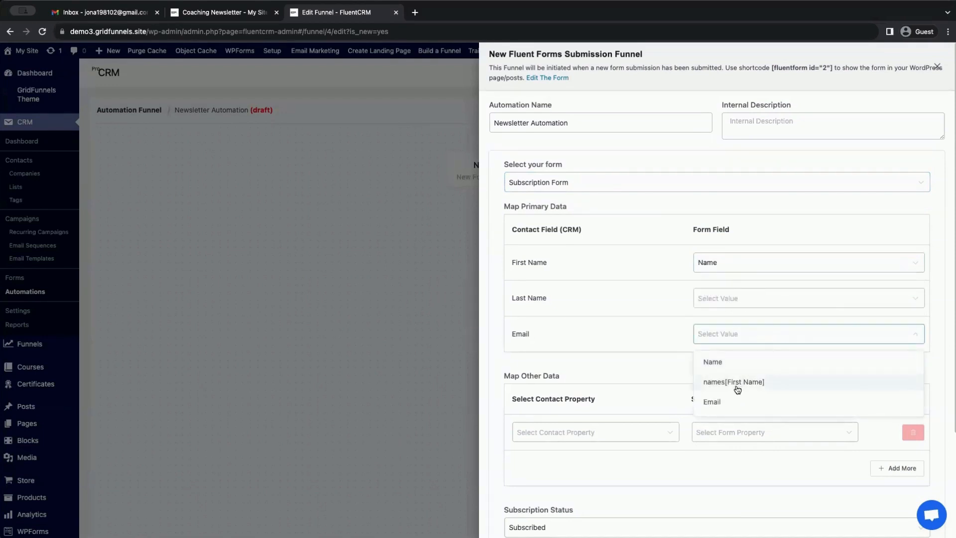
pyautogui.click(723, 402)
# Keep the subscription status as Subscribed and save the form trigger's settings
pyautogui.scroll(-2, 667, 352)
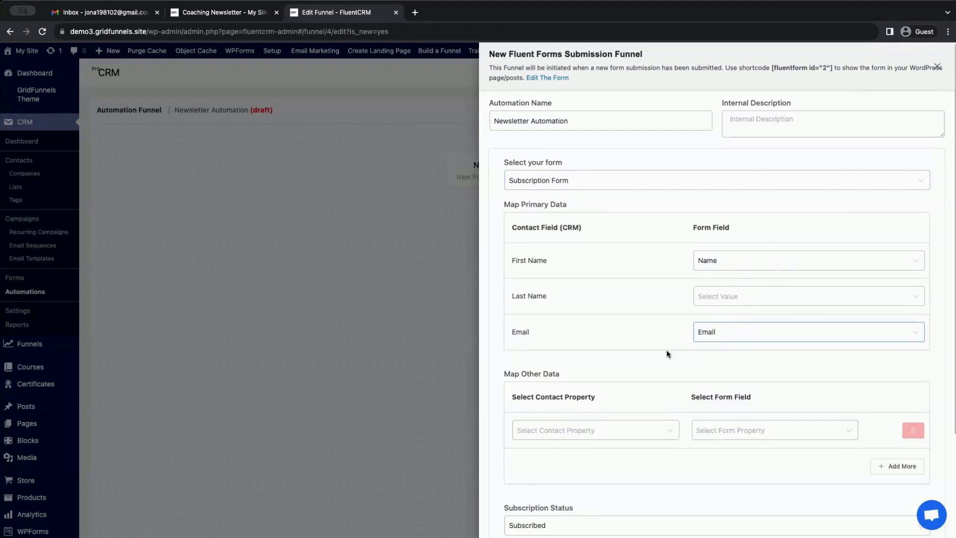
pyautogui.scroll(-2, 668, 354)
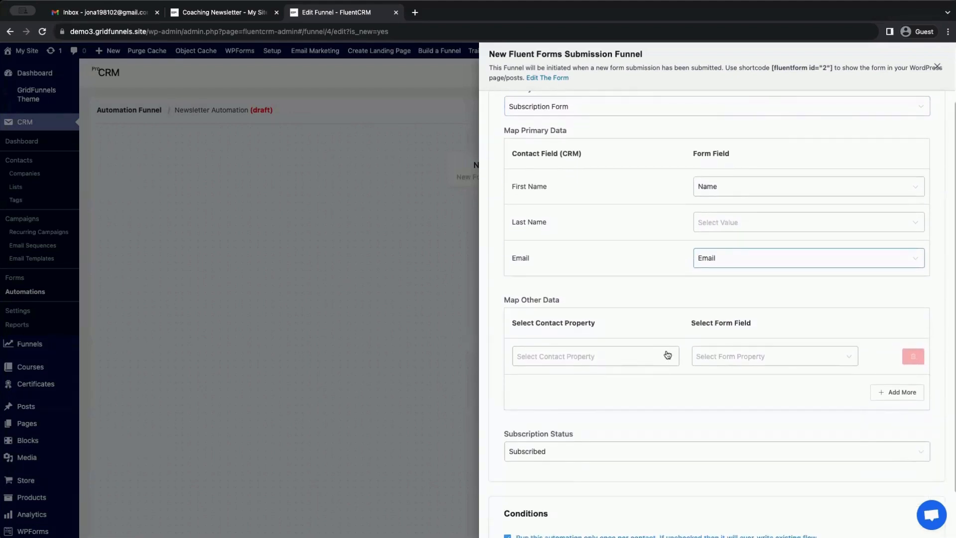
pyautogui.scroll(-1, 701, 318)
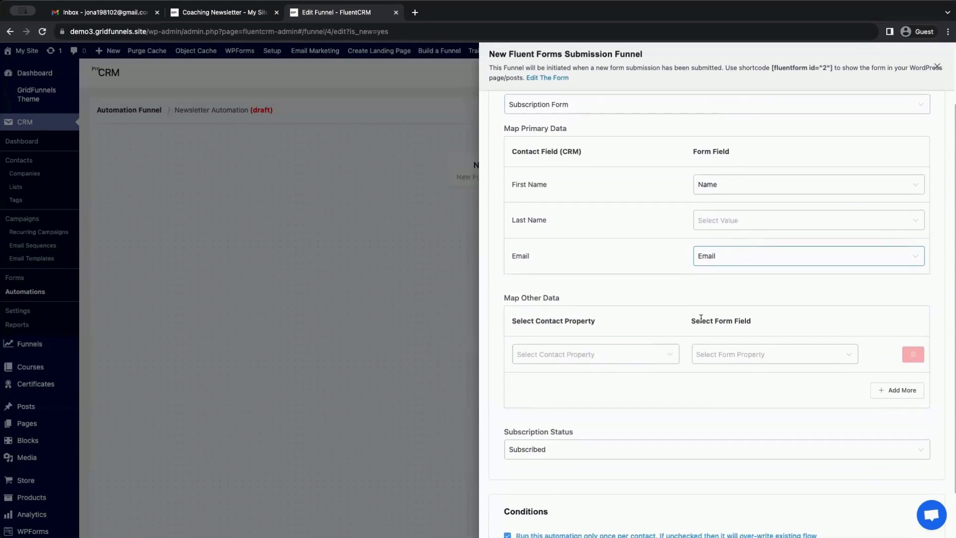
pyautogui.scroll(-2, 726, 394)
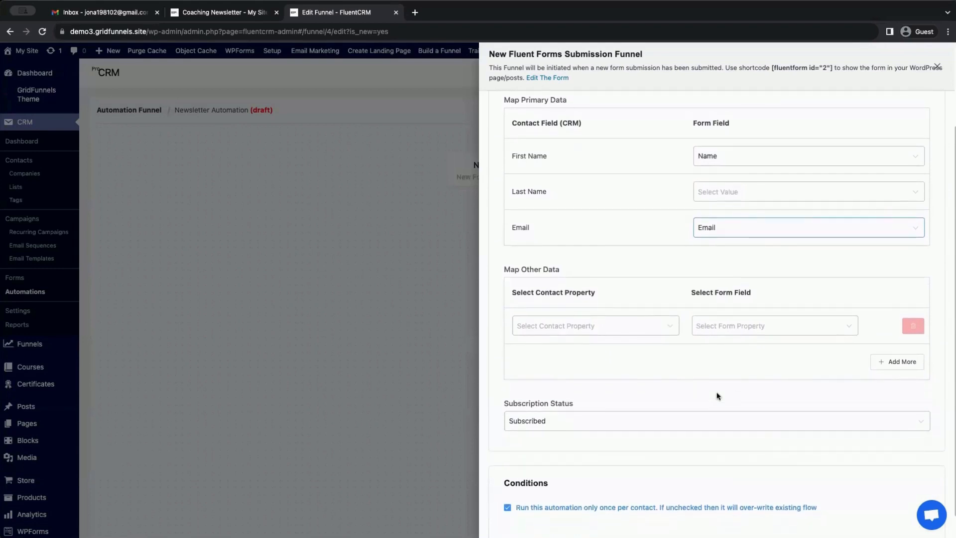
pyautogui.scroll(-2, 636, 346)
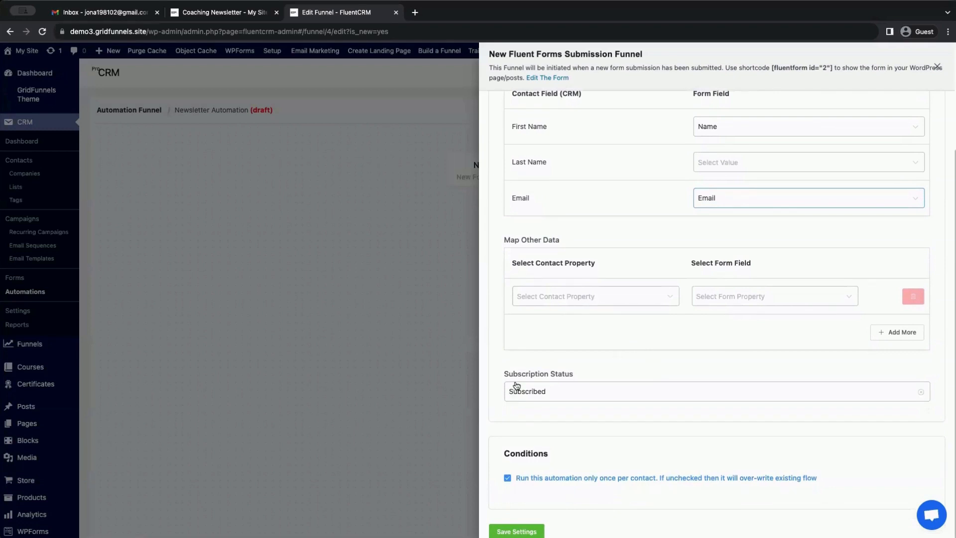
pyautogui.click(577, 396)
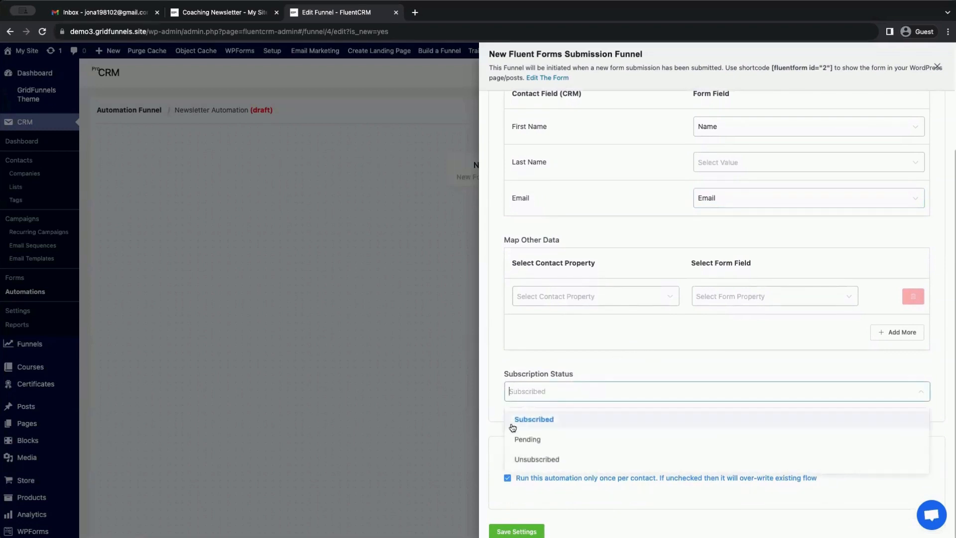
pyautogui.click(607, 371)
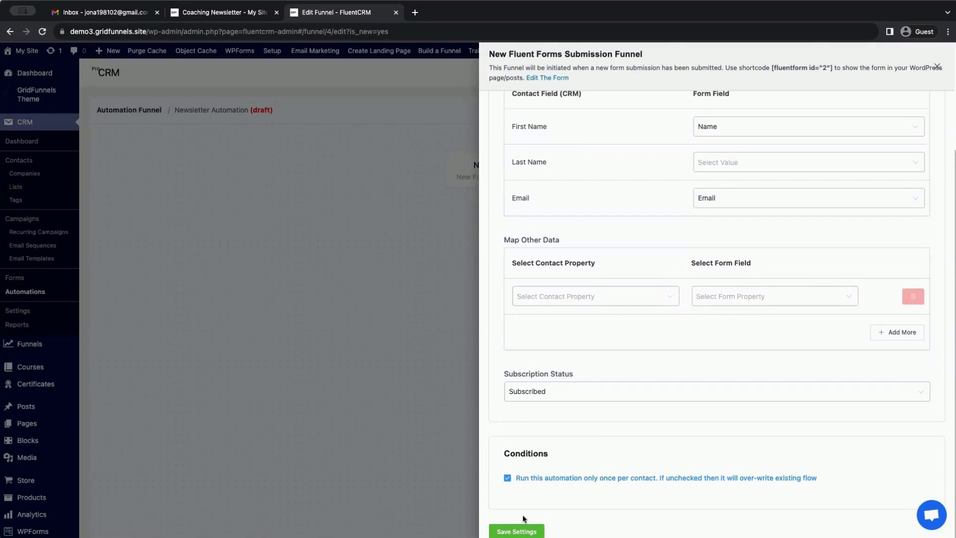
pyautogui.click(518, 531)
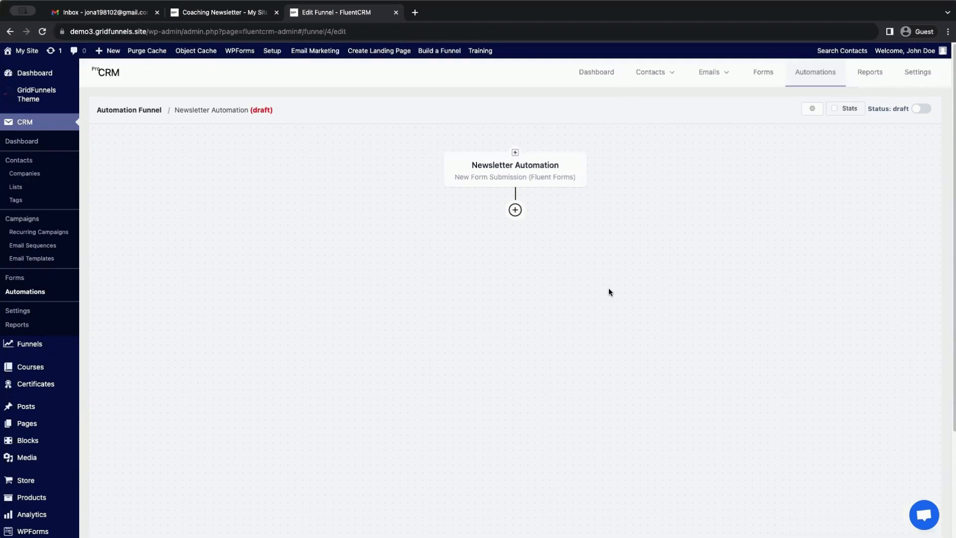
# Add a Send Custom Email action after the Newsletter Automation trigger
pyautogui.click(514, 210)
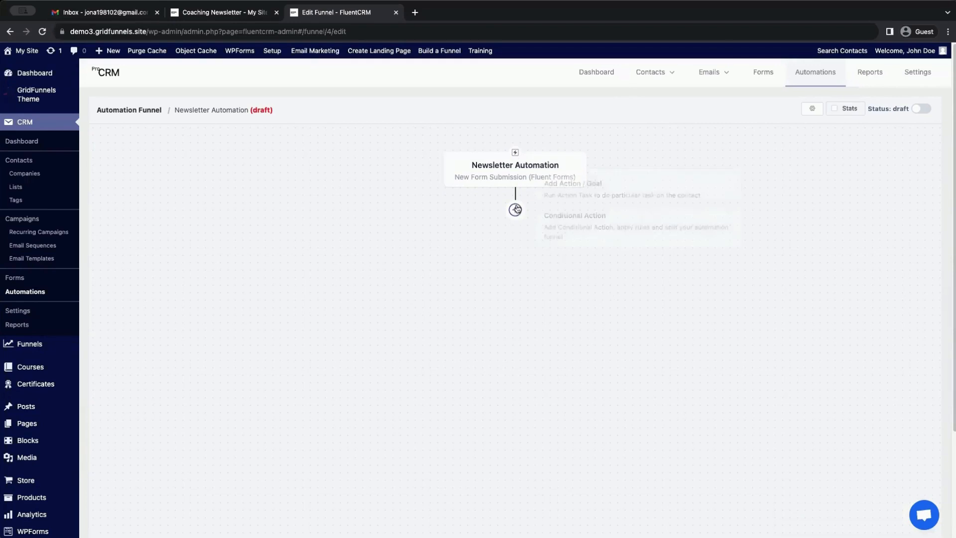
pyautogui.click(515, 209)
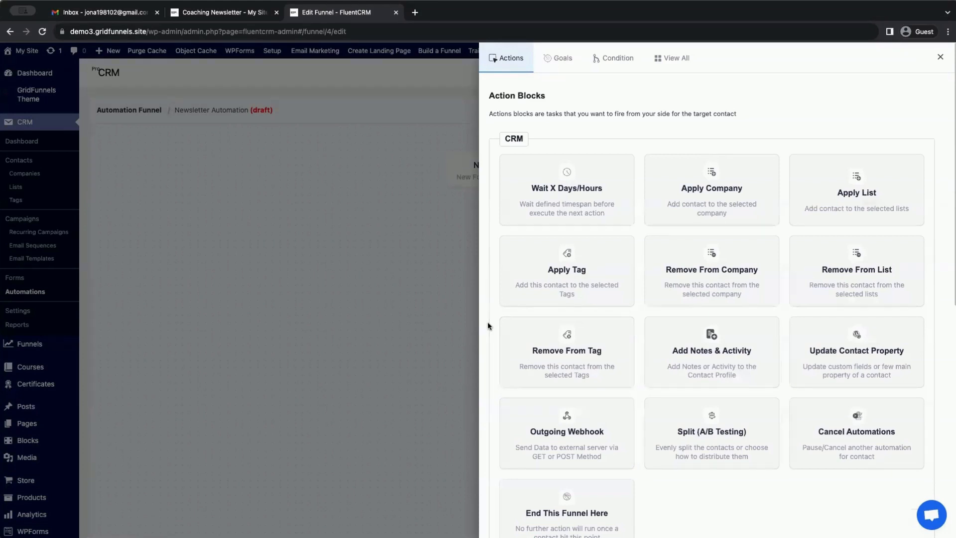
pyautogui.scroll(-1, 528, 335)
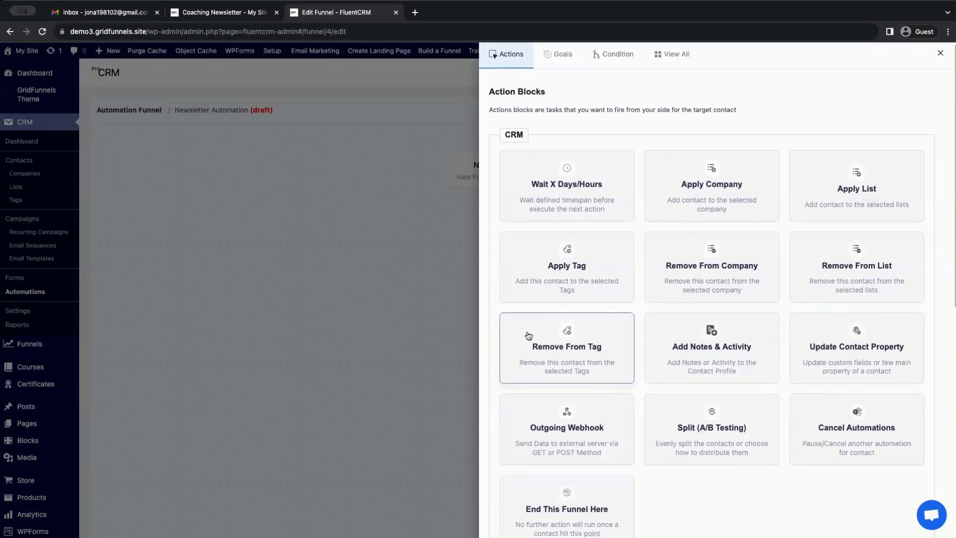
pyautogui.scroll(-1, 529, 335)
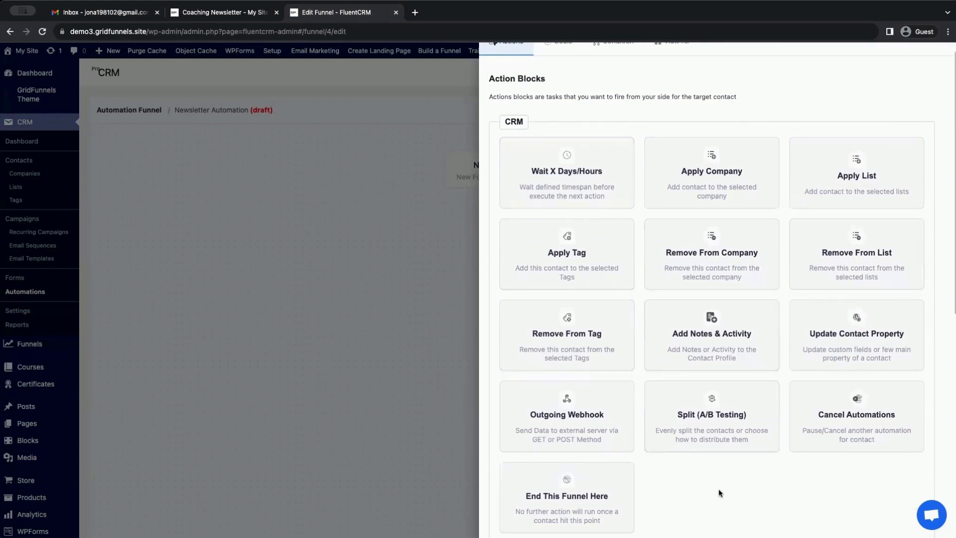
pyautogui.scroll(-5, 719, 493)
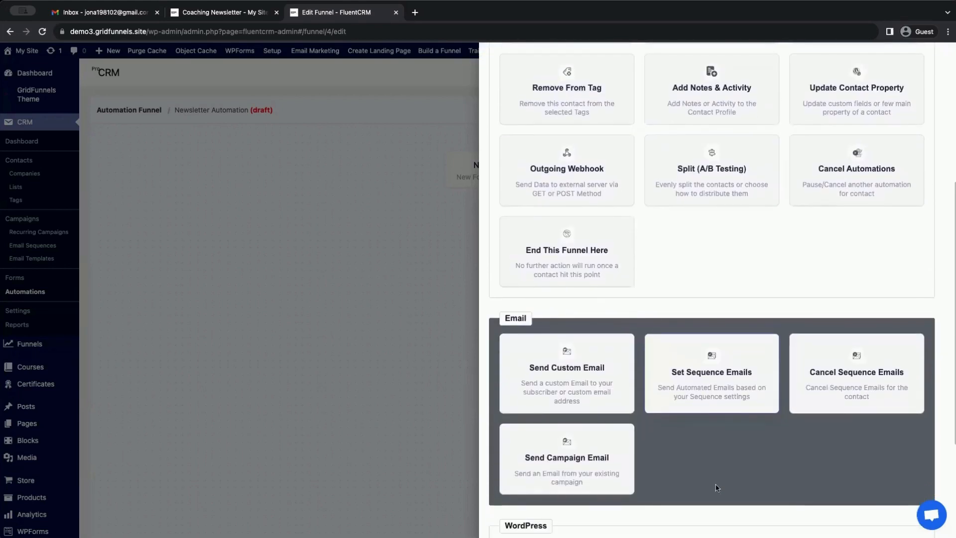
pyautogui.click(566, 375)
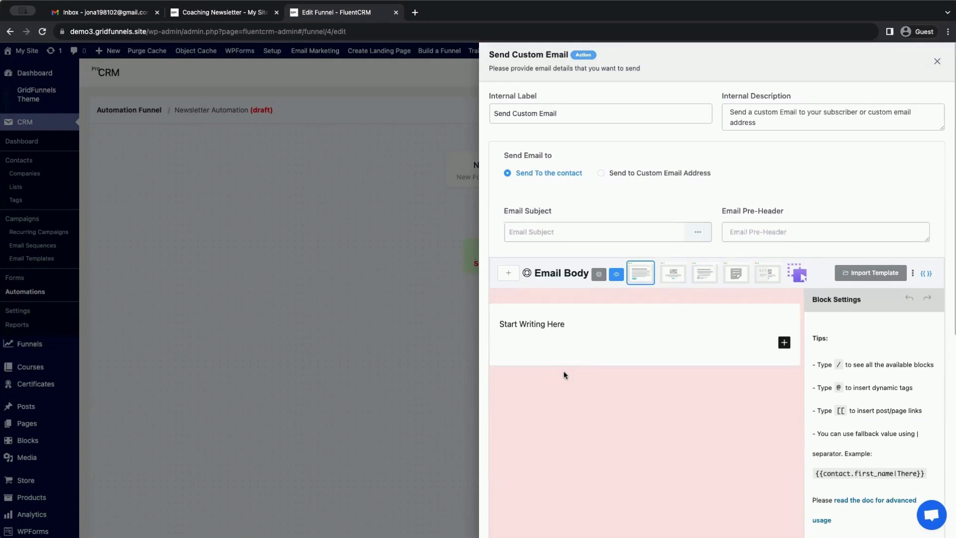
# Examine the content blocks available for the body of the custom email
pyautogui.click(519, 328)
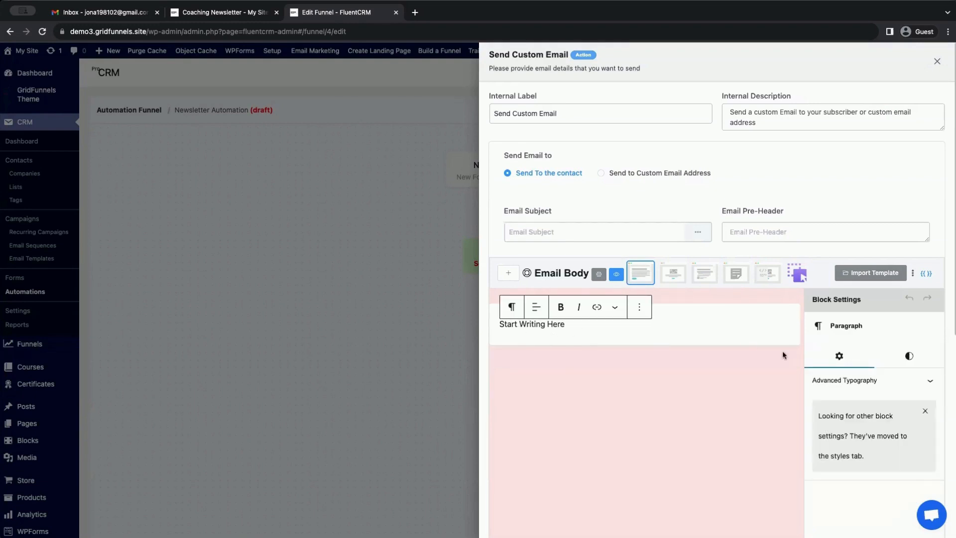
pyautogui.click(507, 277)
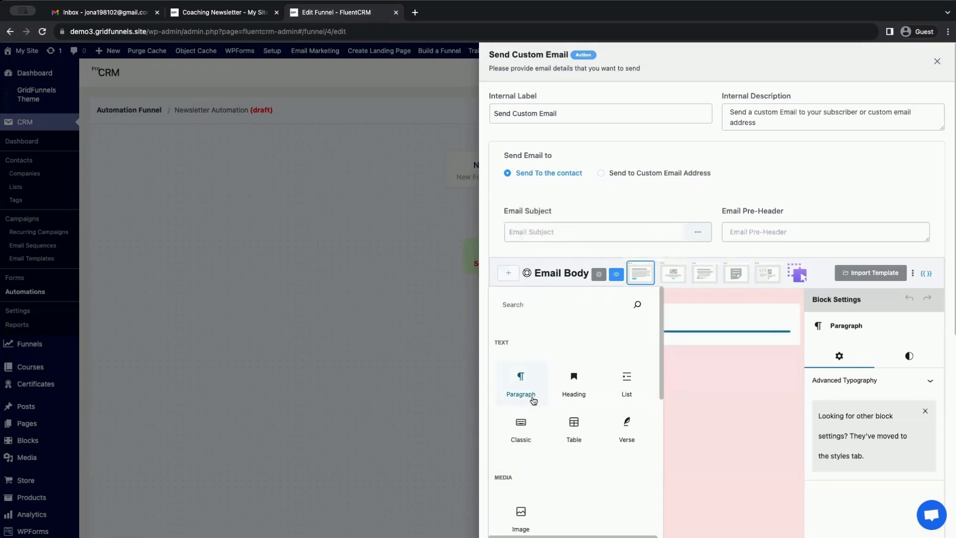
pyautogui.click(729, 326)
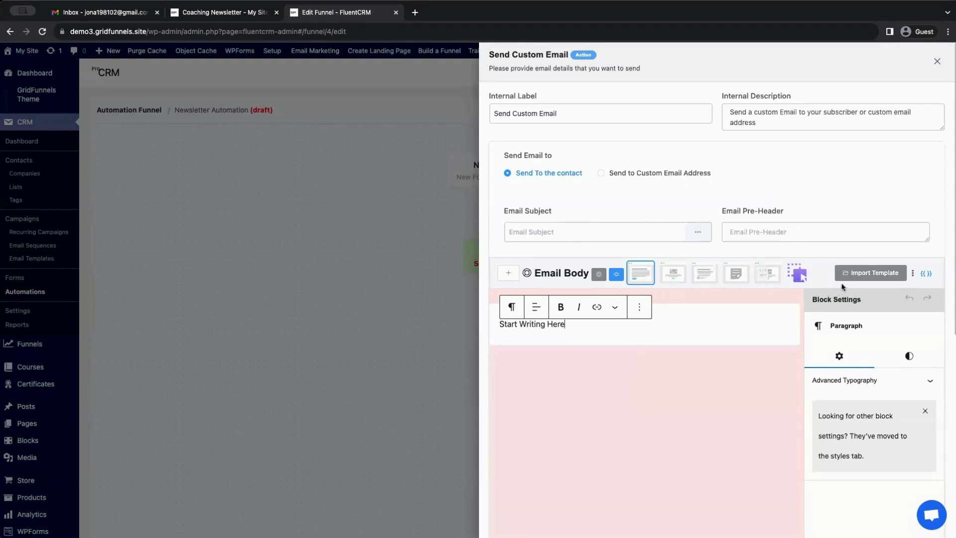
# Import the "Welcome to Our Newsletter!" template into the custom email and review its content
pyautogui.click(856, 274)
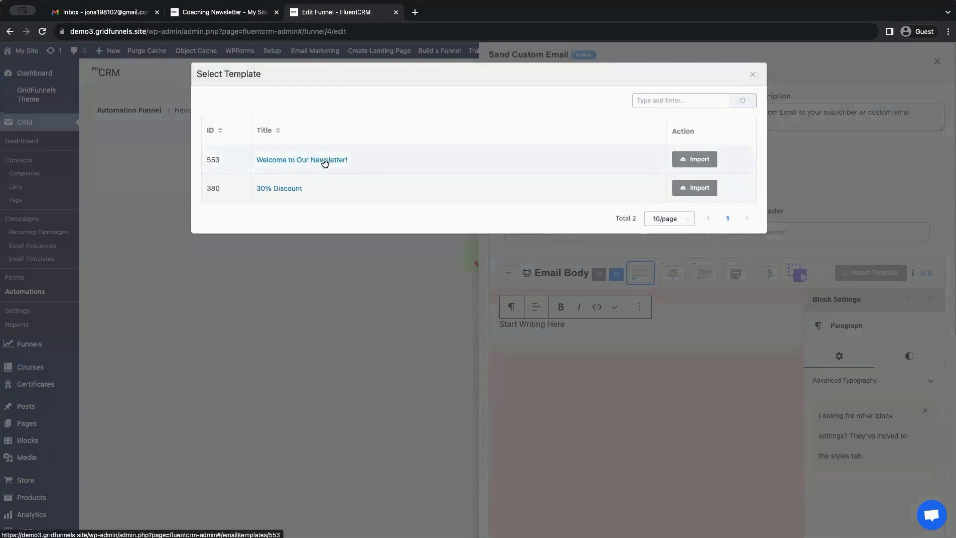
pyautogui.click(703, 161)
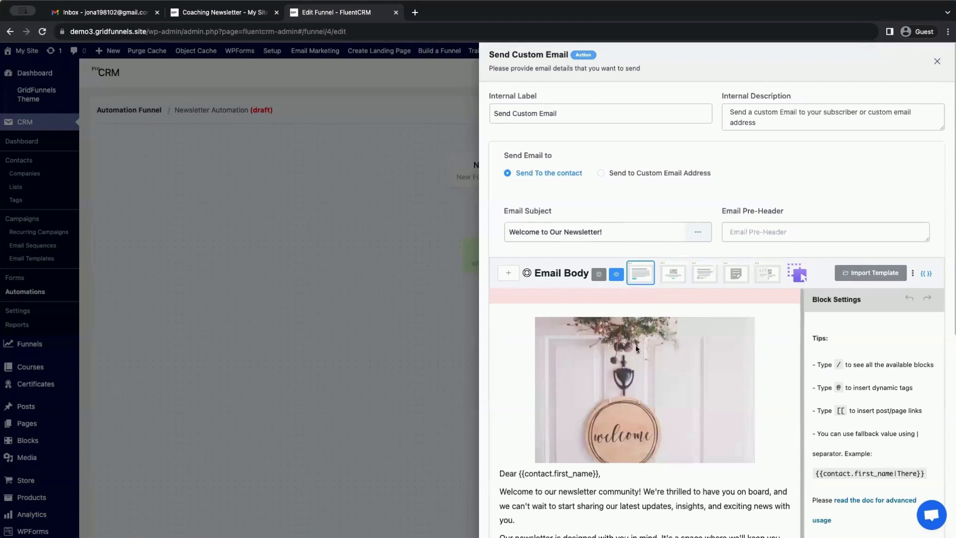
pyautogui.scroll(-2, 634, 381)
pyautogui.scroll(-4, 634, 379)
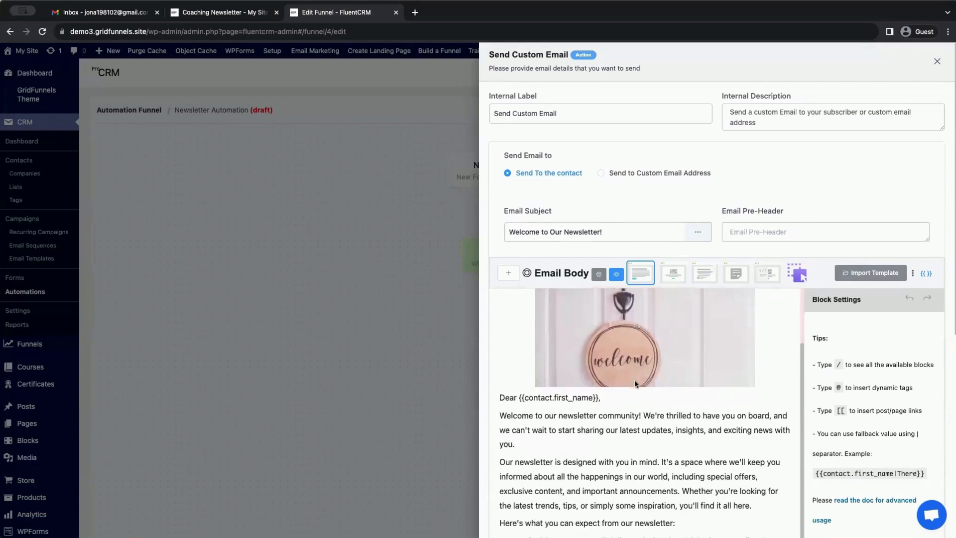
pyautogui.scroll(-5, 633, 404)
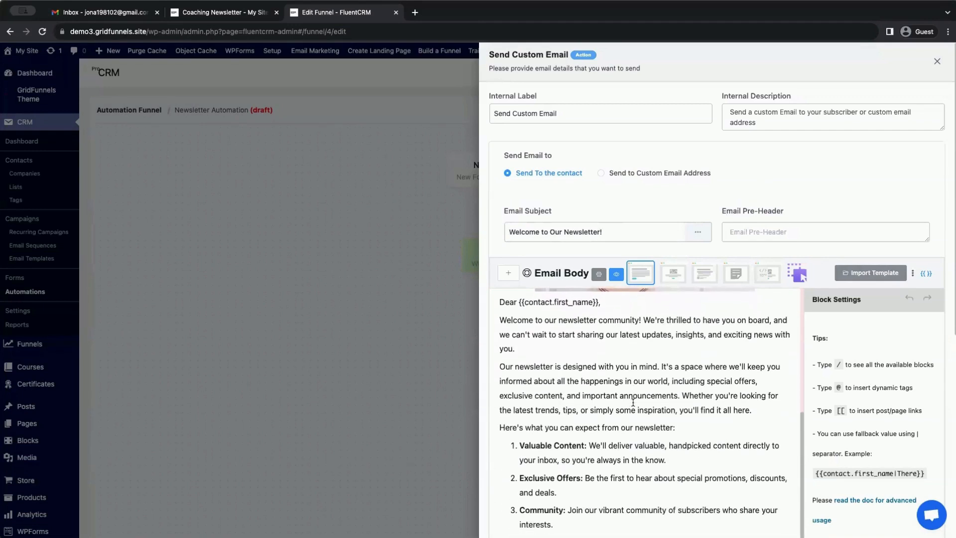
pyautogui.scroll(-15, 631, 407)
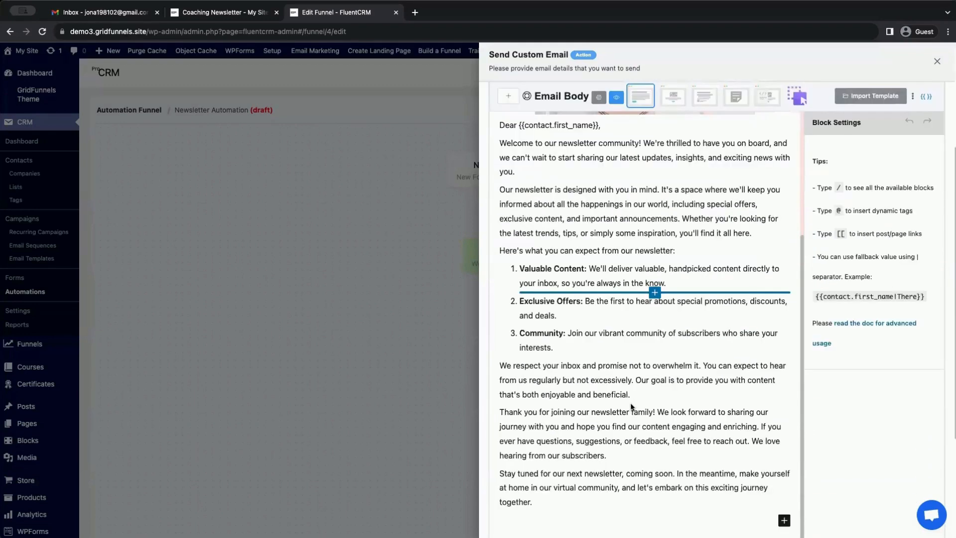
pyautogui.scroll(20, 633, 366)
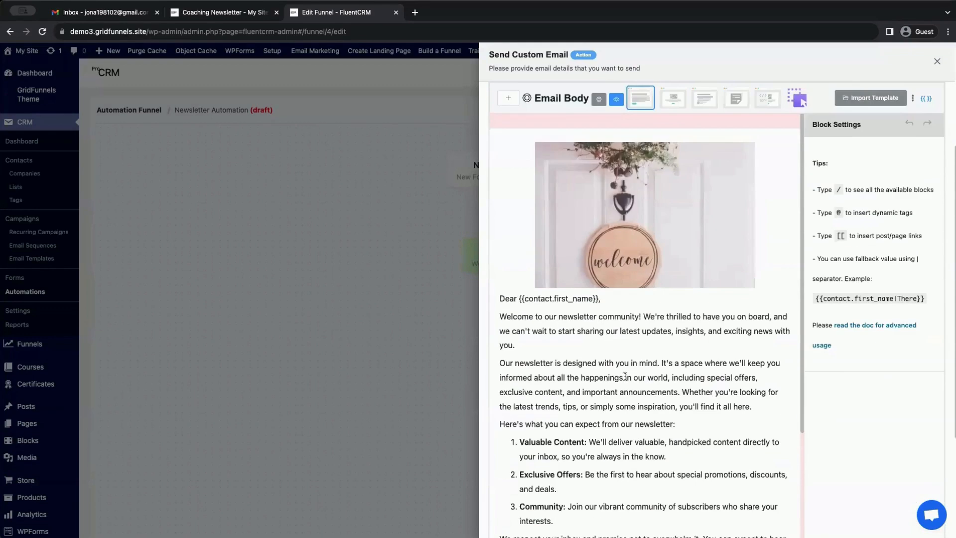
# Move the welcome image below the greeting line and back above it
pyautogui.click(658, 339)
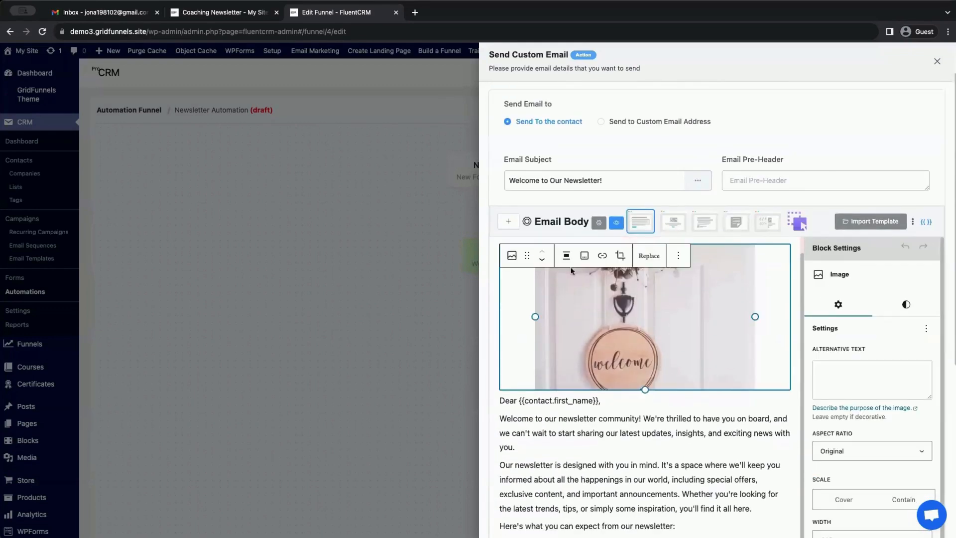
pyautogui.click(541, 259)
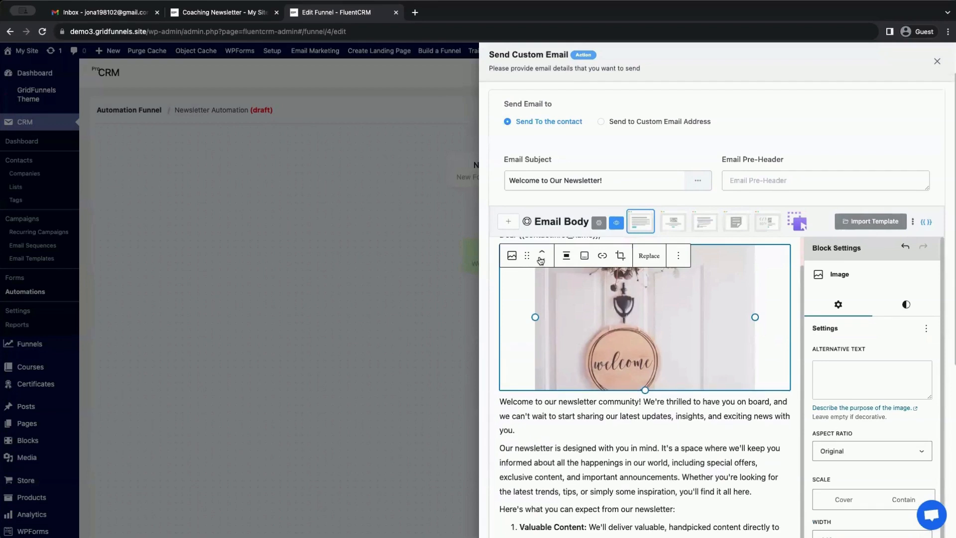
pyautogui.click(541, 252)
# Check the welcome email's paragraphs and subject, and save the Send Custom Email action's settings
pyautogui.click(637, 422)
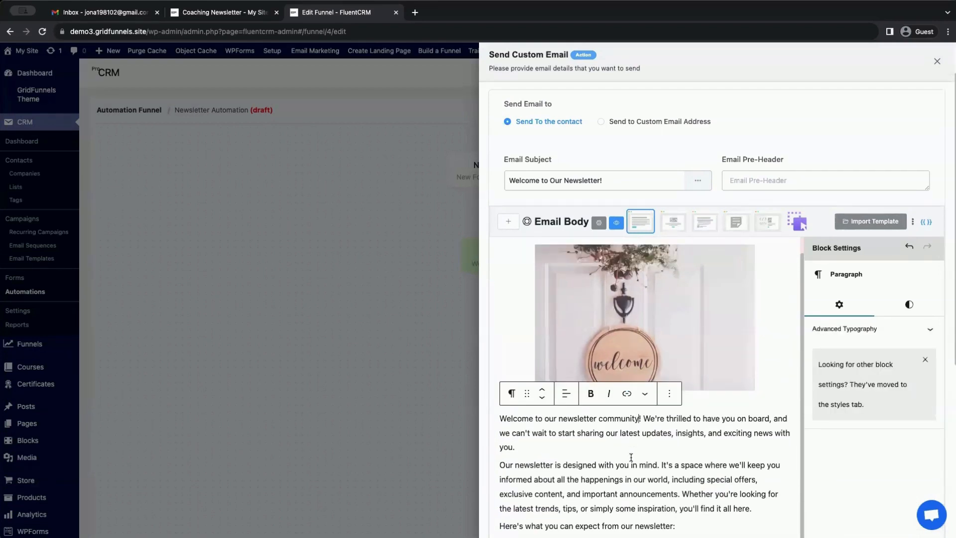
pyautogui.click(633, 465)
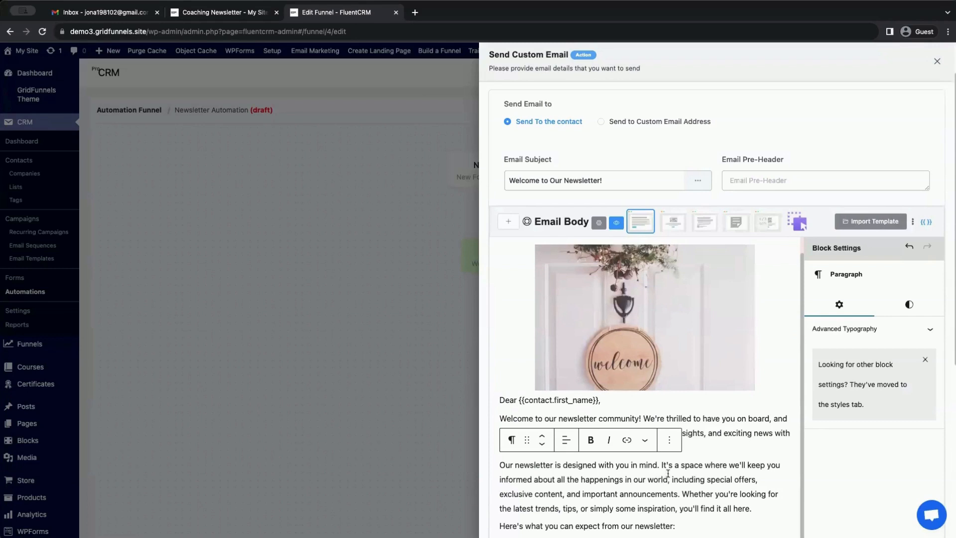
pyautogui.scroll(1, 666, 473)
pyautogui.click(627, 177)
pyautogui.scroll(1, 773, 222)
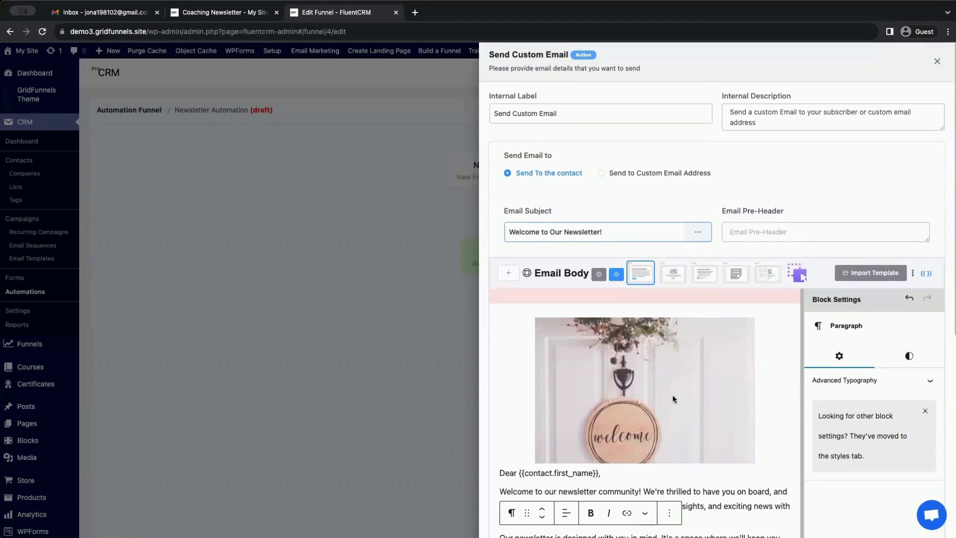
pyautogui.scroll(-2, 552, 353)
pyautogui.scroll(-6, 552, 354)
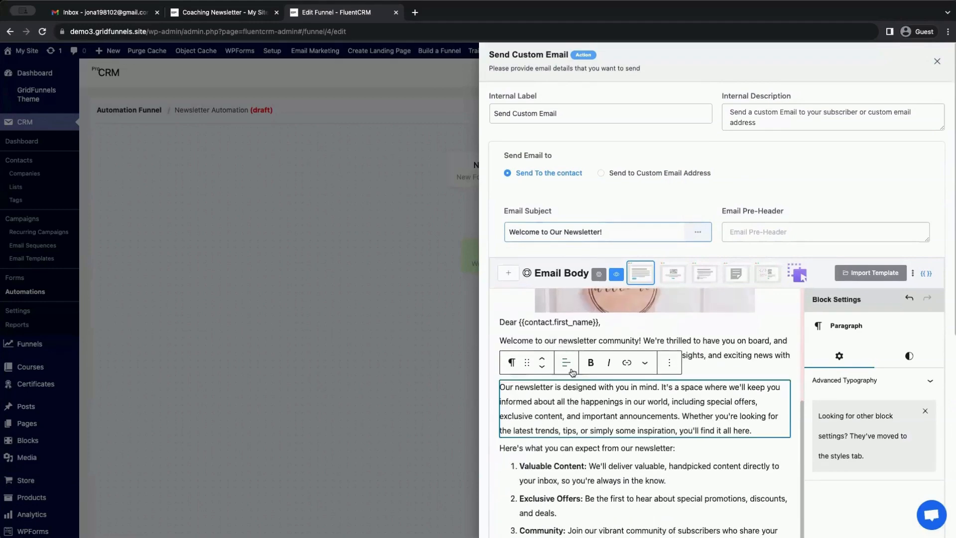
pyautogui.scroll(-2, 539, 470)
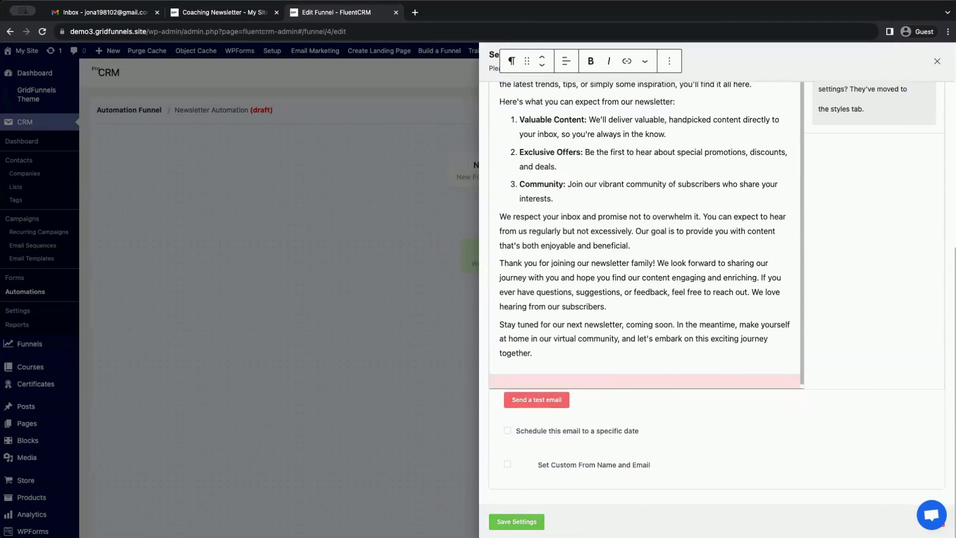
pyautogui.click(518, 521)
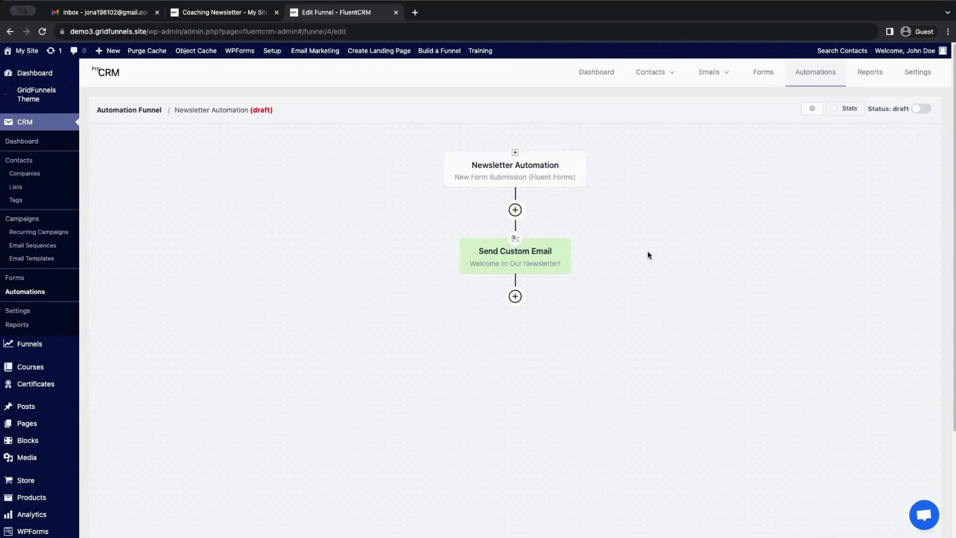
# Add a Wait X Days/Hours action after the welcome email, with a wait time of 2 days, and save it
pyautogui.click(515, 209)
pyautogui.click(515, 297)
pyautogui.click(514, 298)
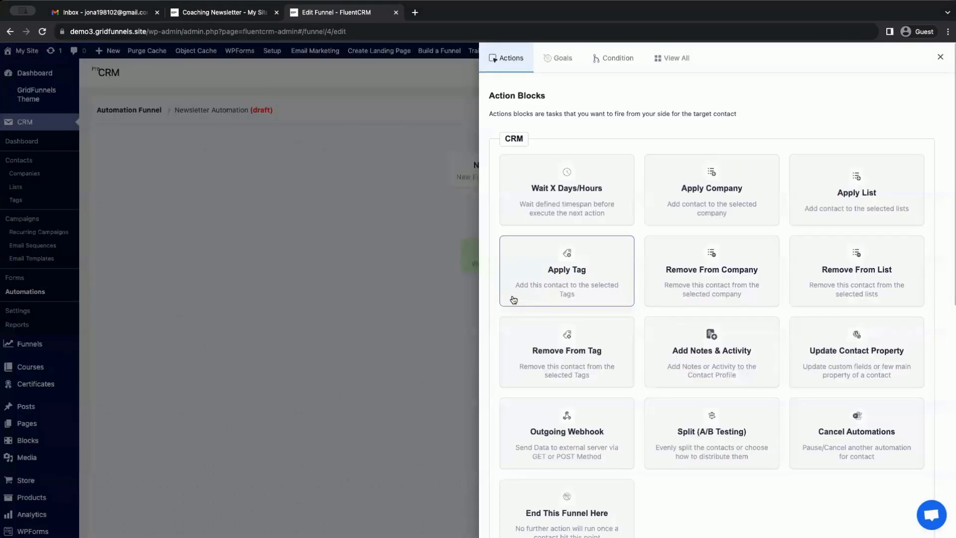
pyautogui.click(555, 196)
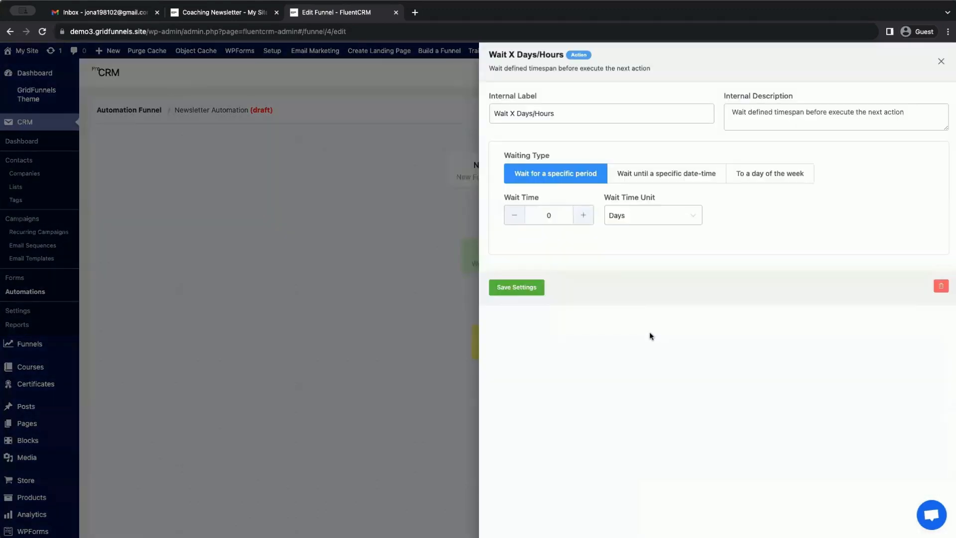
pyautogui.click(585, 217)
pyautogui.click(586, 217)
pyautogui.click(529, 289)
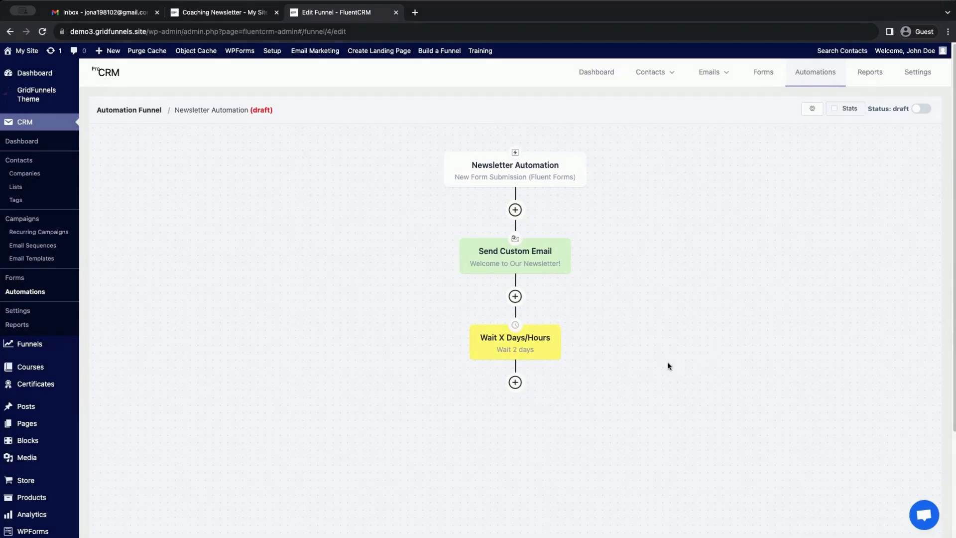
# Add a second Send Custom Email action after the wait block
pyautogui.scroll(-1, 597, 368)
pyautogui.click(516, 366)
pyautogui.click(515, 366)
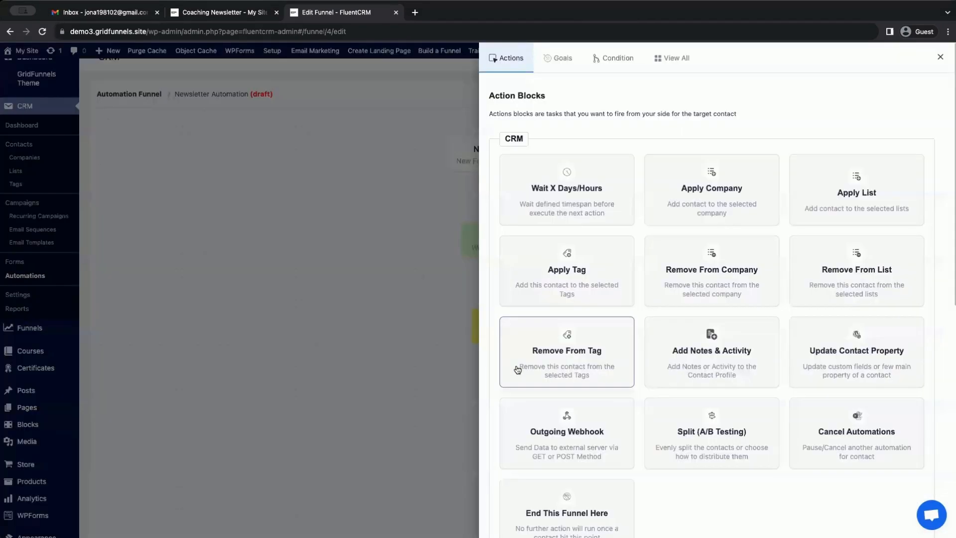
pyautogui.scroll(-5, 572, 329)
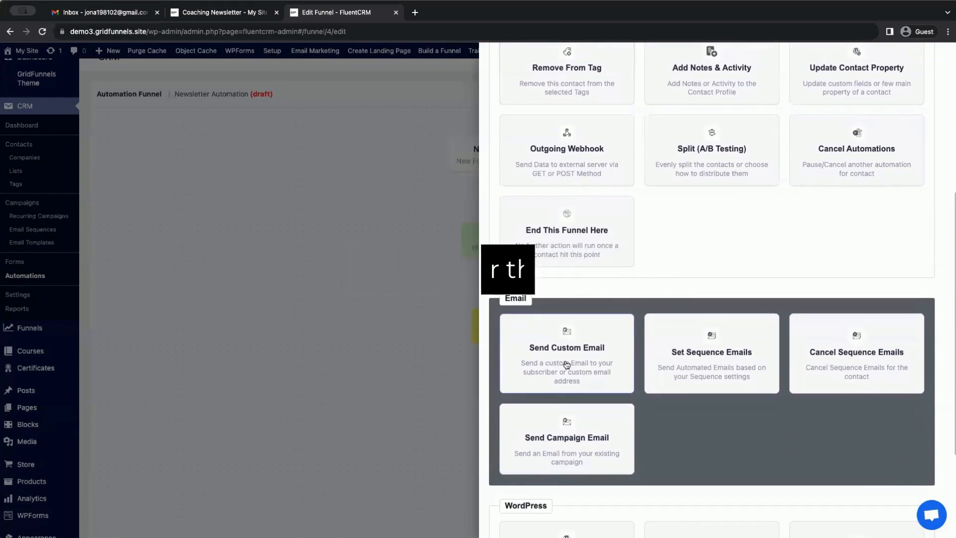
pyautogui.click(566, 366)
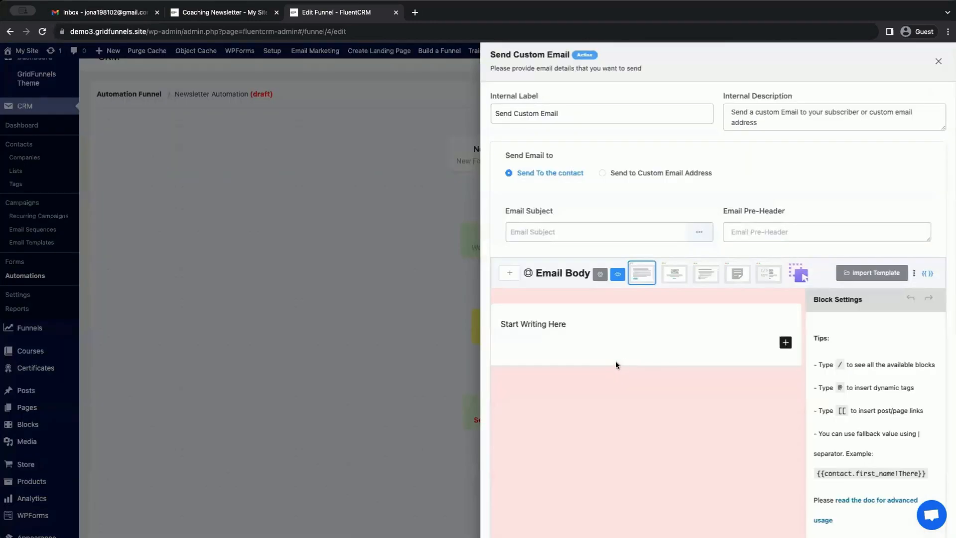
# Import the "30% Discount" template into the second custom email and save the action's settings
pyautogui.click(877, 275)
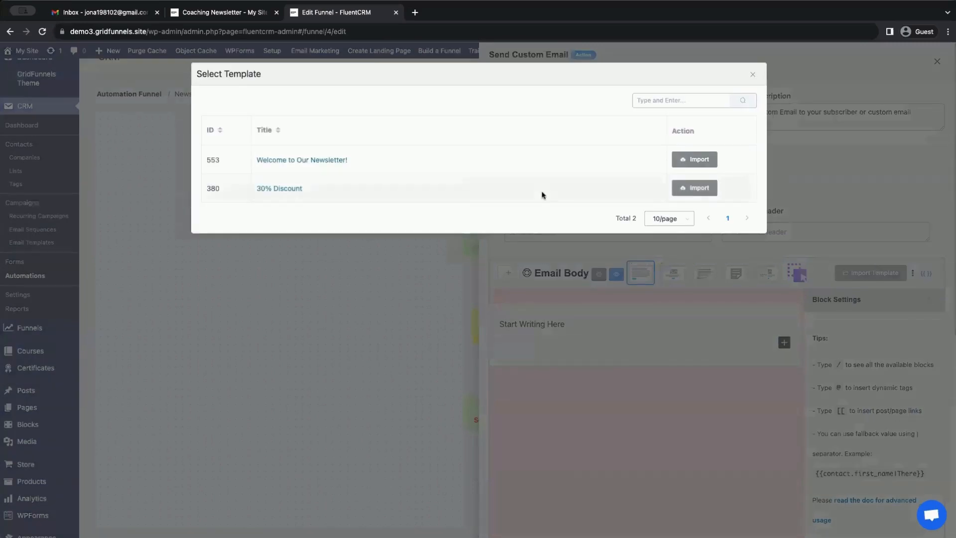
pyautogui.click(707, 185)
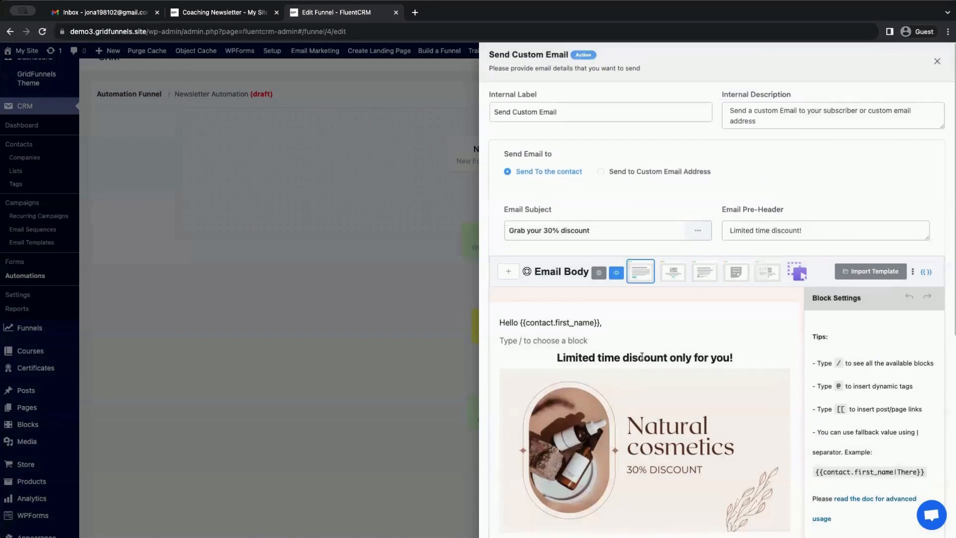
pyautogui.scroll(-3, 648, 368)
pyautogui.scroll(-4, 641, 358)
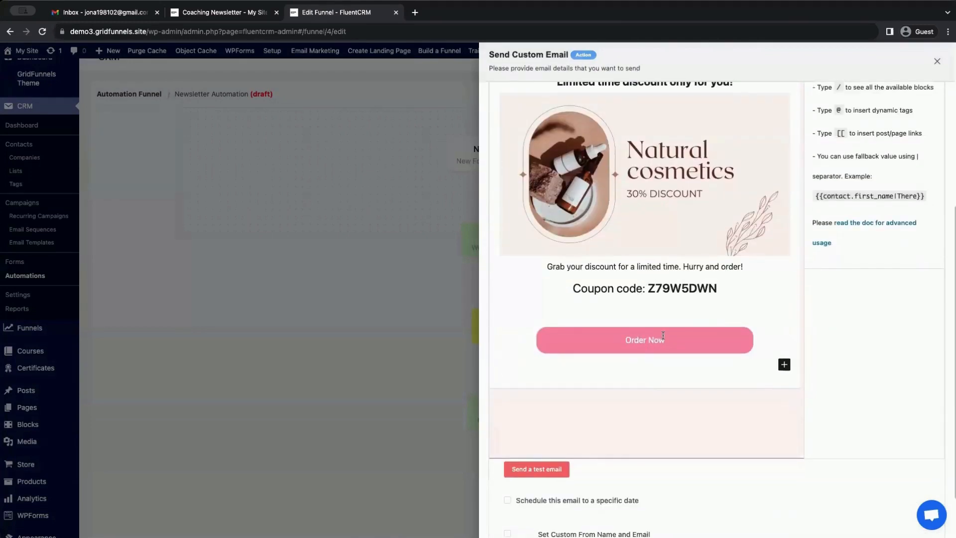
pyautogui.click(663, 336)
pyautogui.click(769, 346)
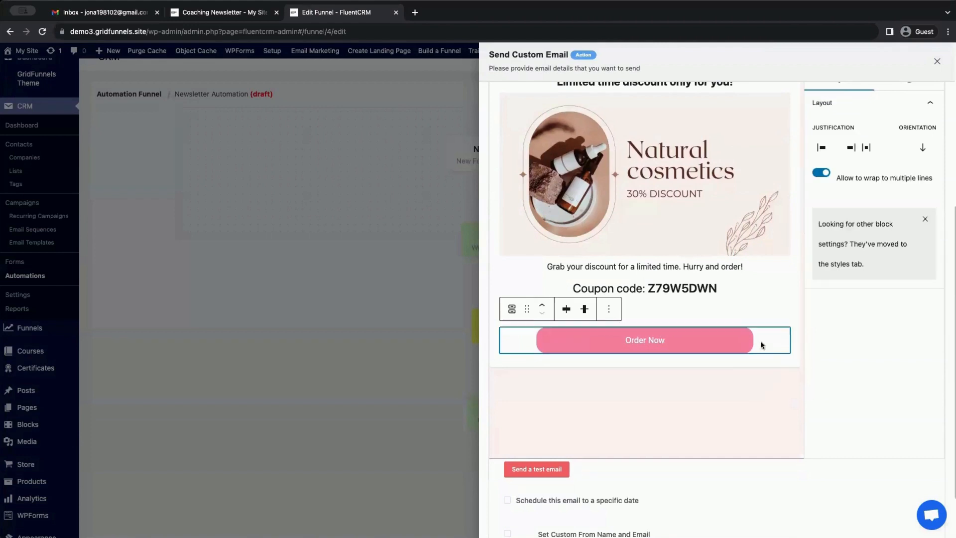
pyautogui.scroll(-2, 599, 448)
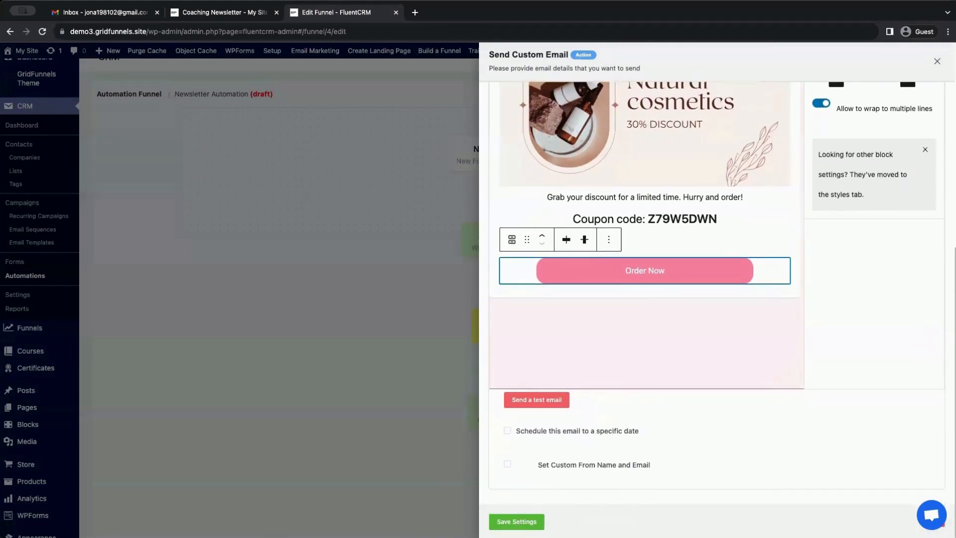
pyautogui.click(517, 522)
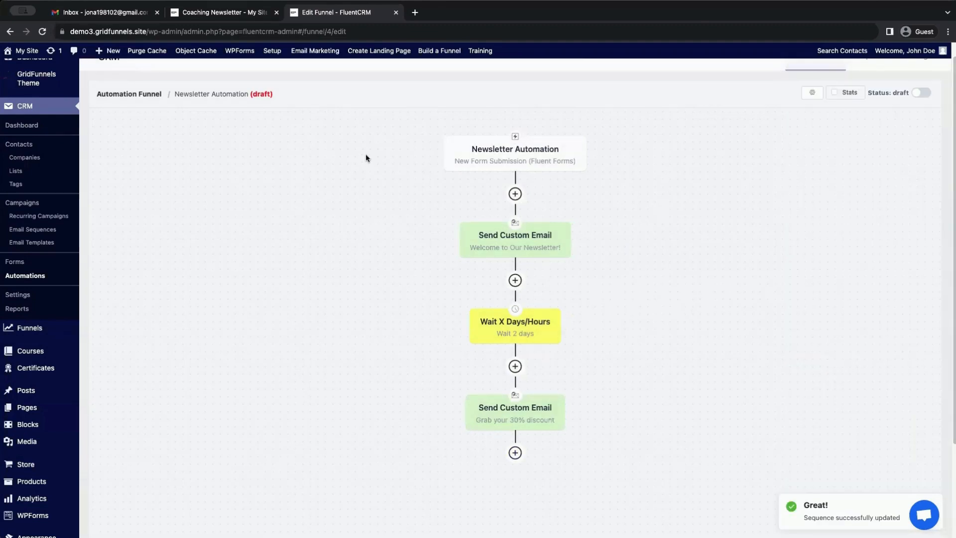
# Add an End This Funnel Here action after the discount email and save its settings
pyautogui.moveTo(544, 245)
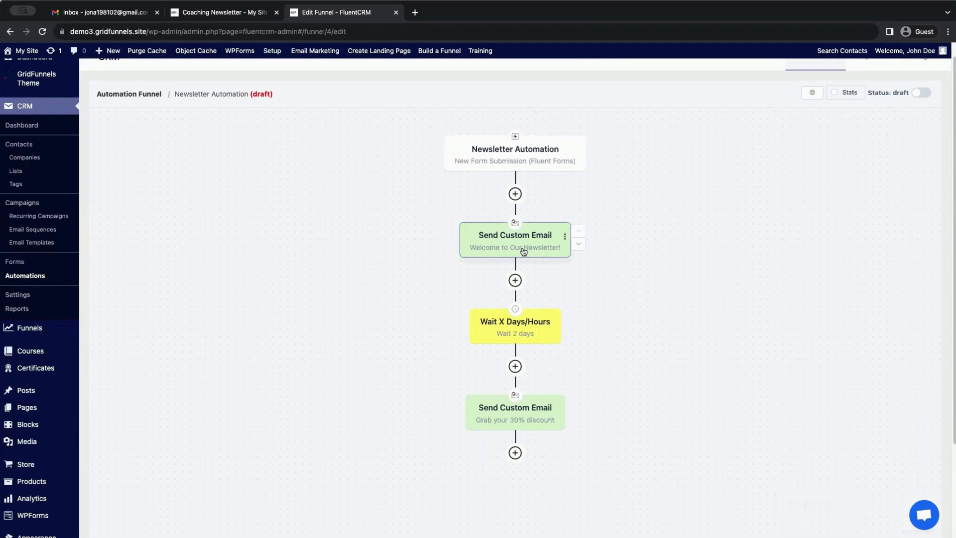
pyautogui.moveTo(518, 329)
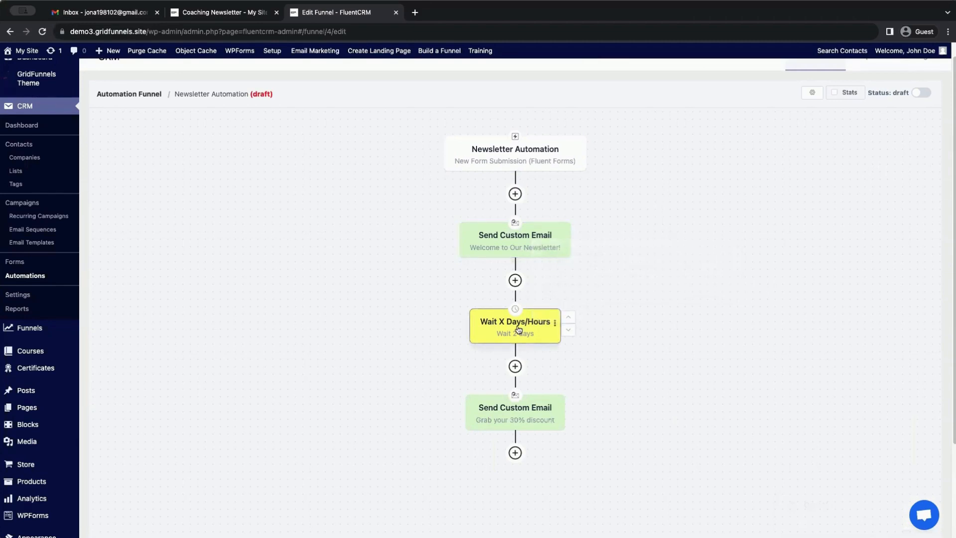
pyautogui.moveTo(501, 418)
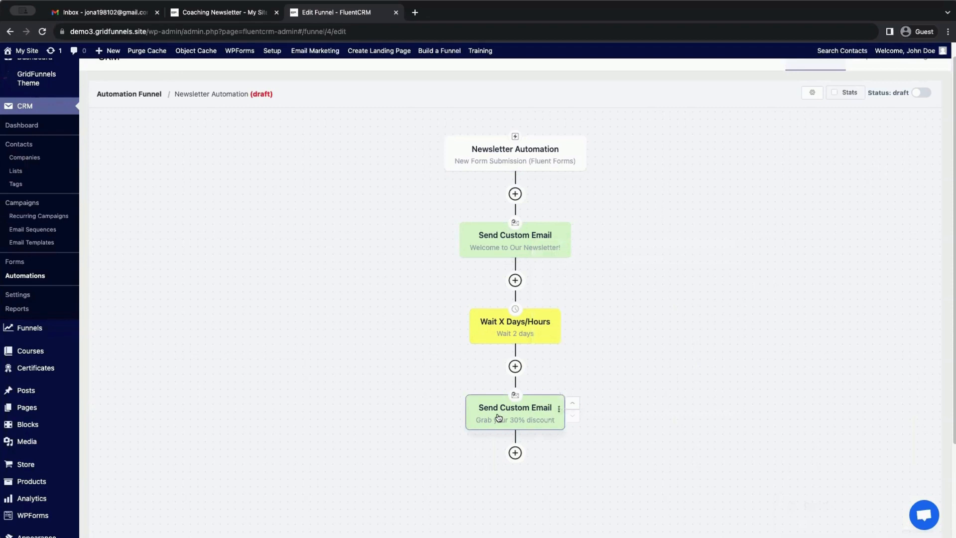
pyautogui.click(514, 452)
pyautogui.click(580, 426)
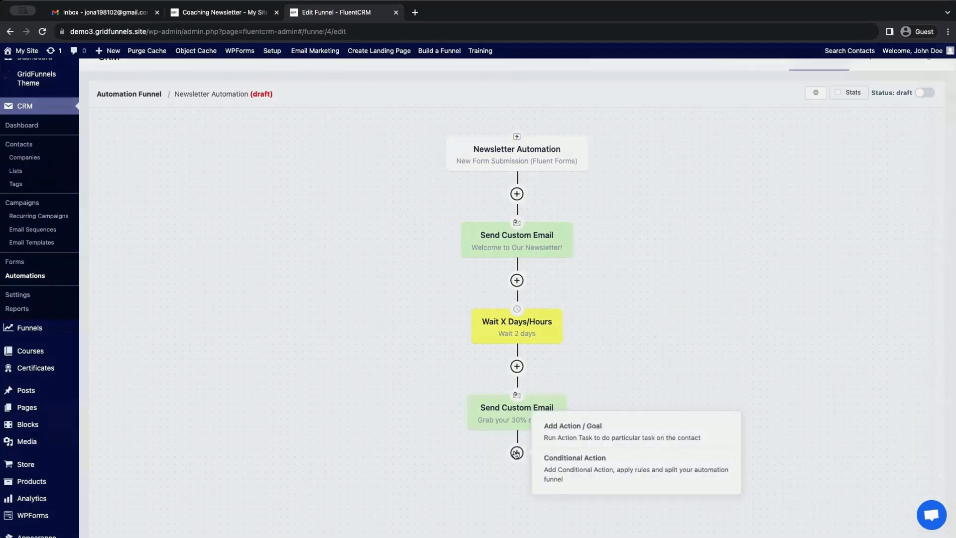
pyautogui.scroll(-7, 633, 455)
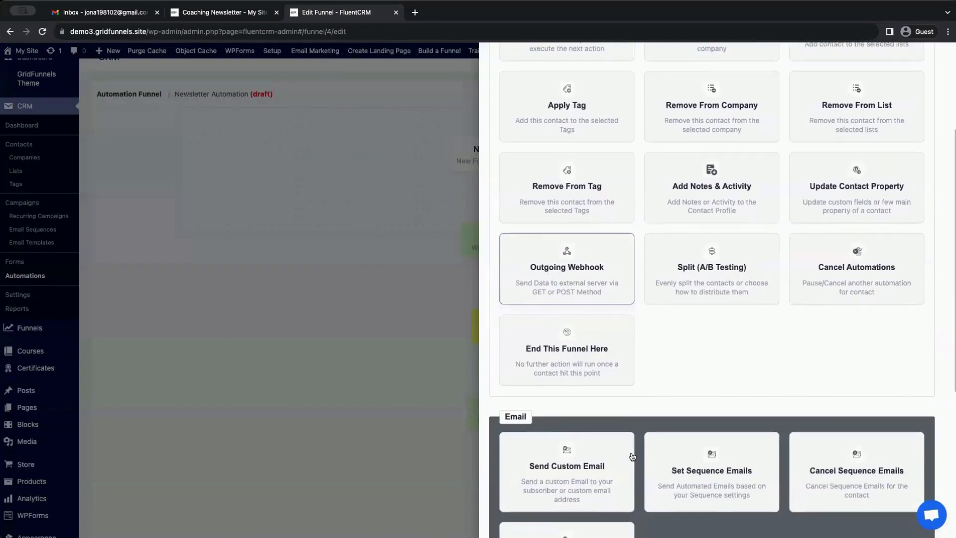
pyautogui.scroll(-2, 632, 456)
pyautogui.scroll(2, 632, 457)
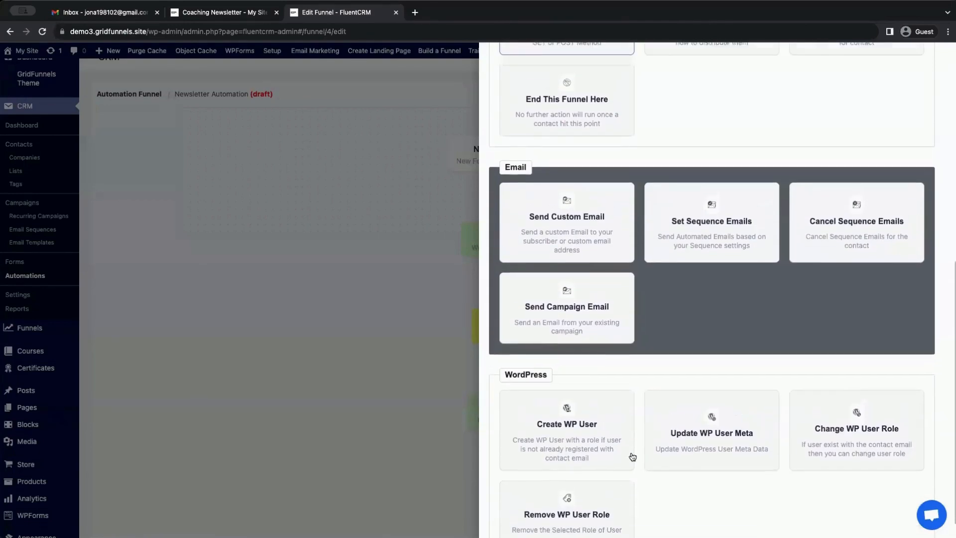
pyautogui.scroll(4, 632, 457)
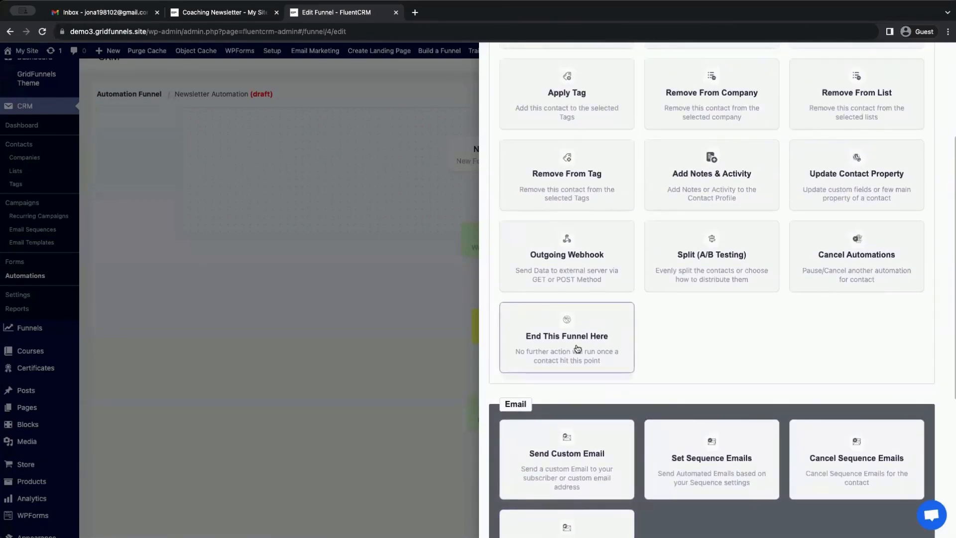
pyautogui.click(577, 348)
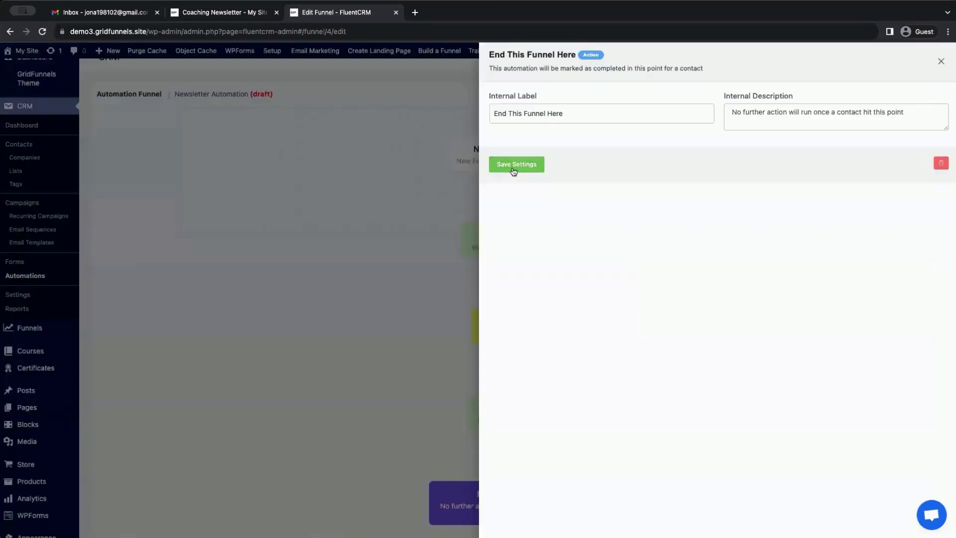
pyautogui.click(513, 164)
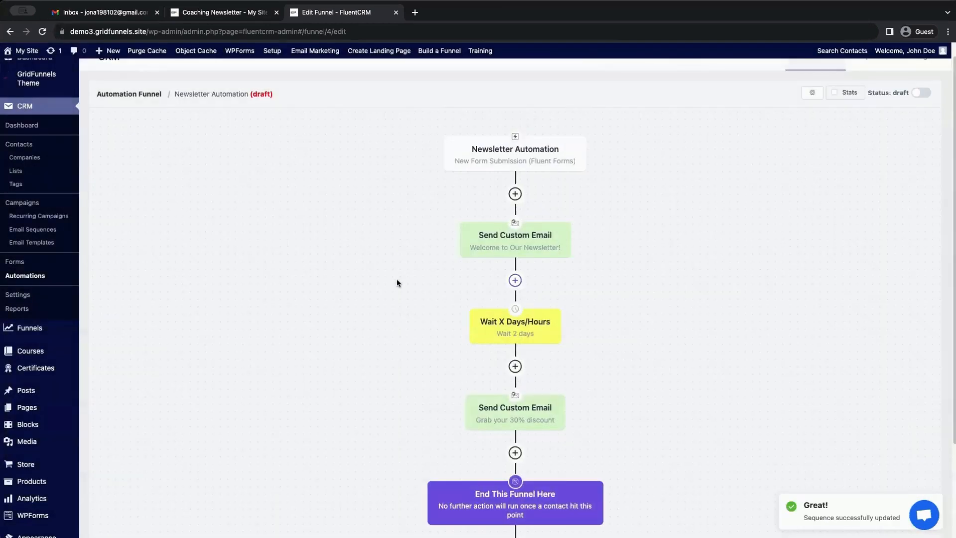
# Publish the Newsletter Automation funnel by switching its status from draft to published
pyautogui.scroll(-1, 397, 278)
pyautogui.scroll(1, 397, 283)
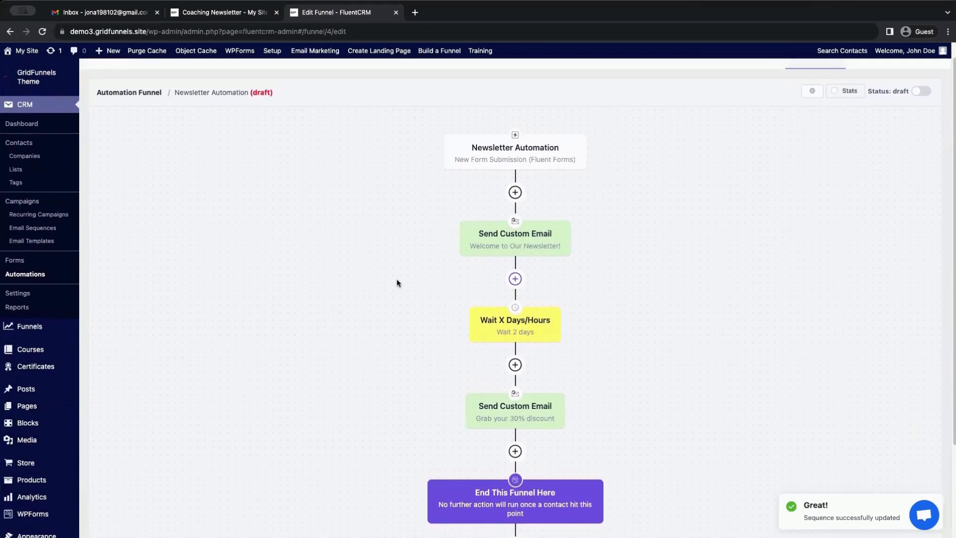
pyautogui.scroll(-1, 397, 283)
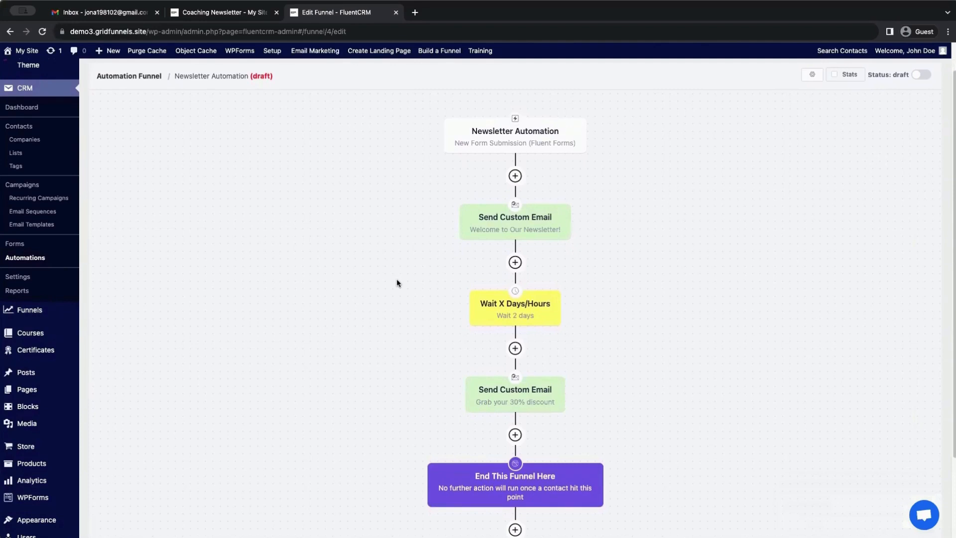
pyautogui.scroll(2, 396, 283)
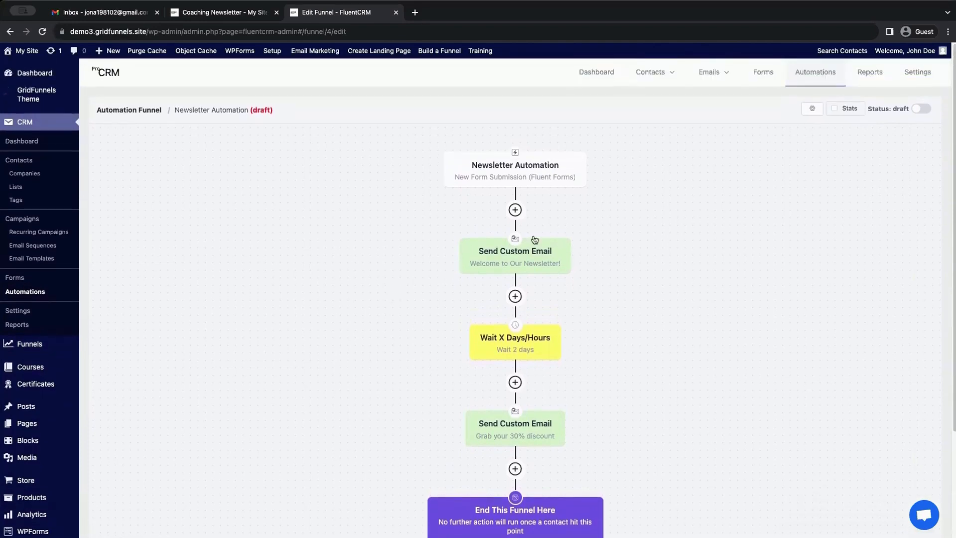
pyautogui.click(924, 109)
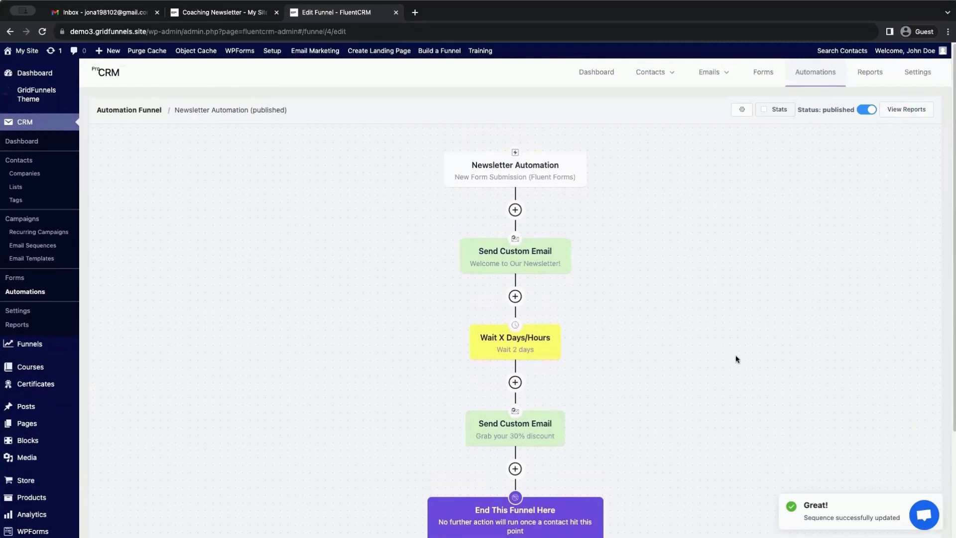
pyautogui.scroll(-1, 735, 359)
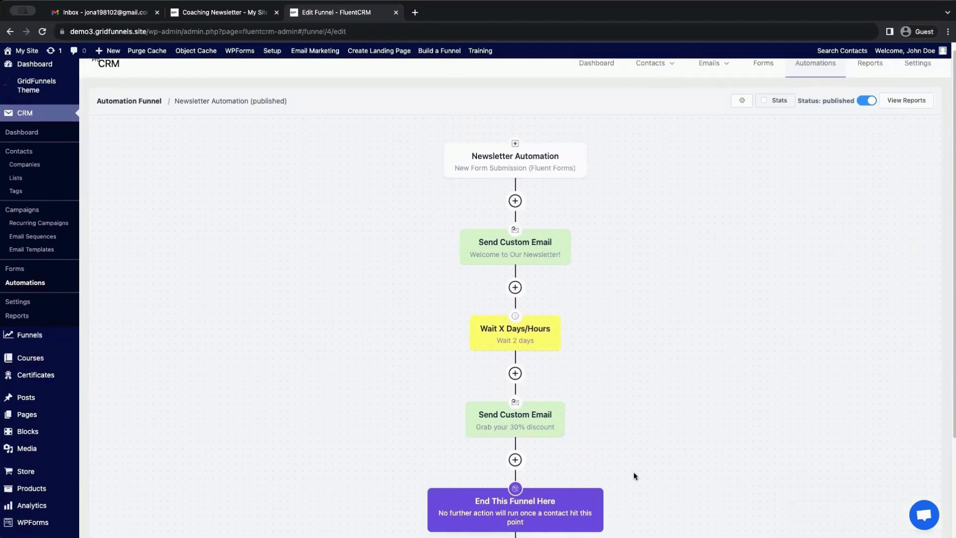
# Submit the Coaching Newsletter page's subscribe form with first name "Test Name" and the test subscriber's email address
pyautogui.click(227, 14)
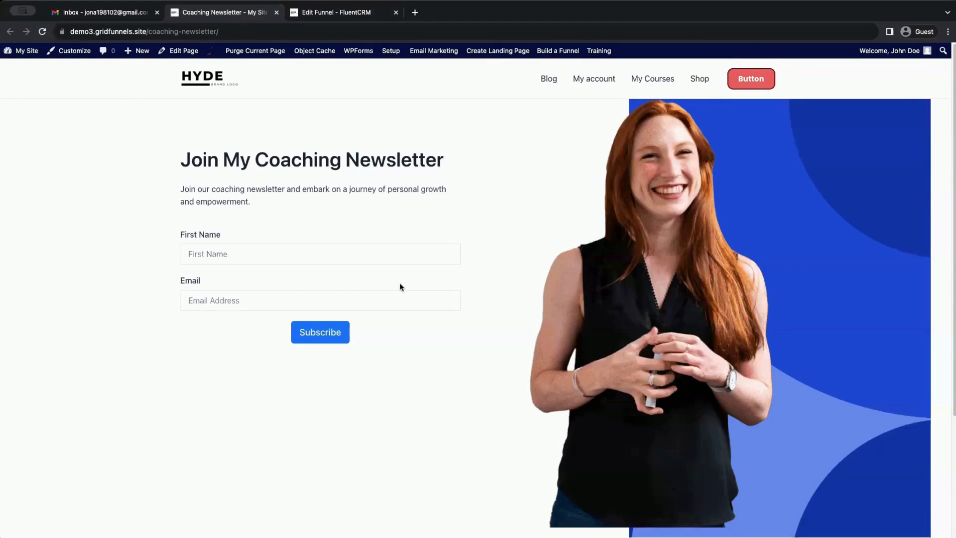
pyautogui.click(267, 253)
pyautogui.write('Test Name')
pyautogui.write('test')
pyautogui.press('BackSpace')
pyautogui.press('BackSpace')
pyautogui.press('BackSpace')
pyautogui.press('BackSpace')
pyautogui.hotkey('ctrl', 'v')
pyautogui.click(326, 337)
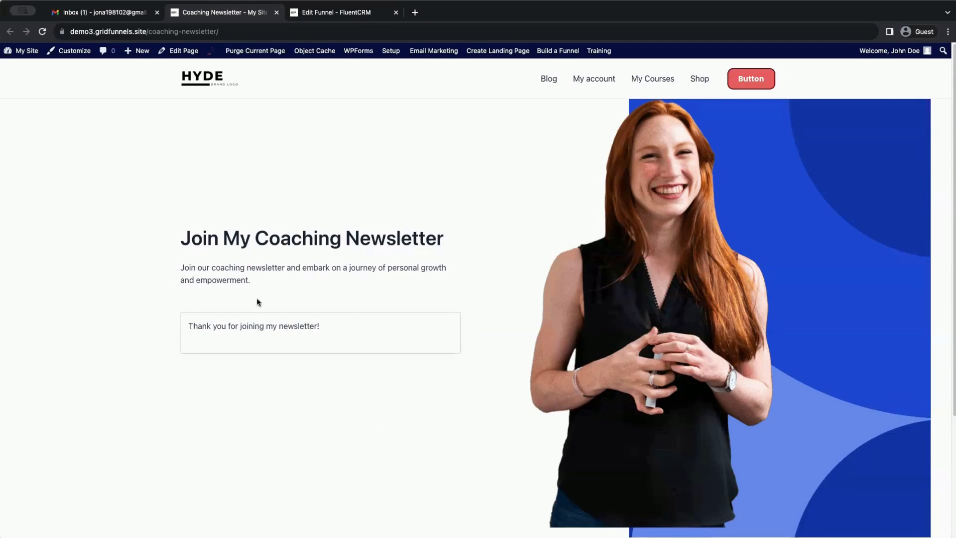
# Switch to the Gmail inbox and read through the "Welcome to Our Newsletter!" email
pyautogui.click(351, 14)
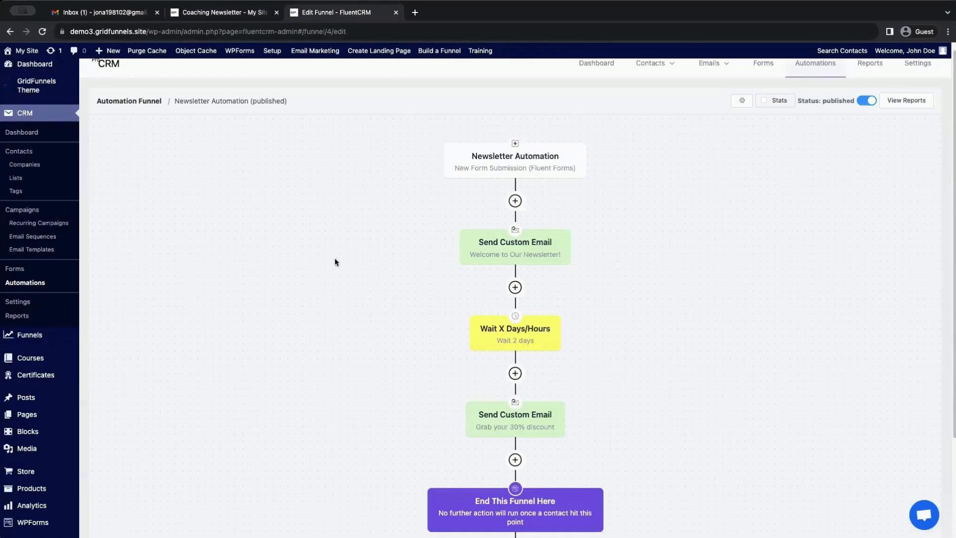
pyautogui.click(105, 14)
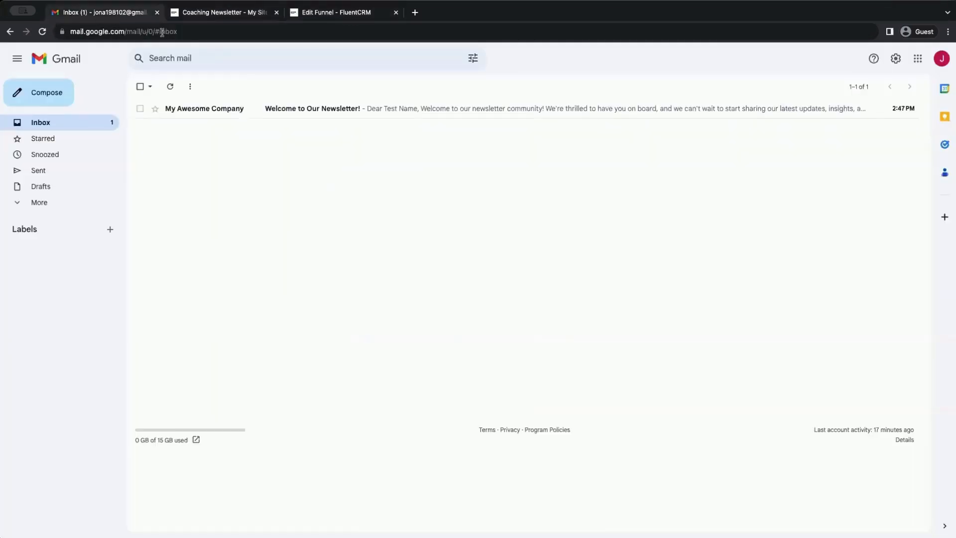
pyautogui.click(231, 110)
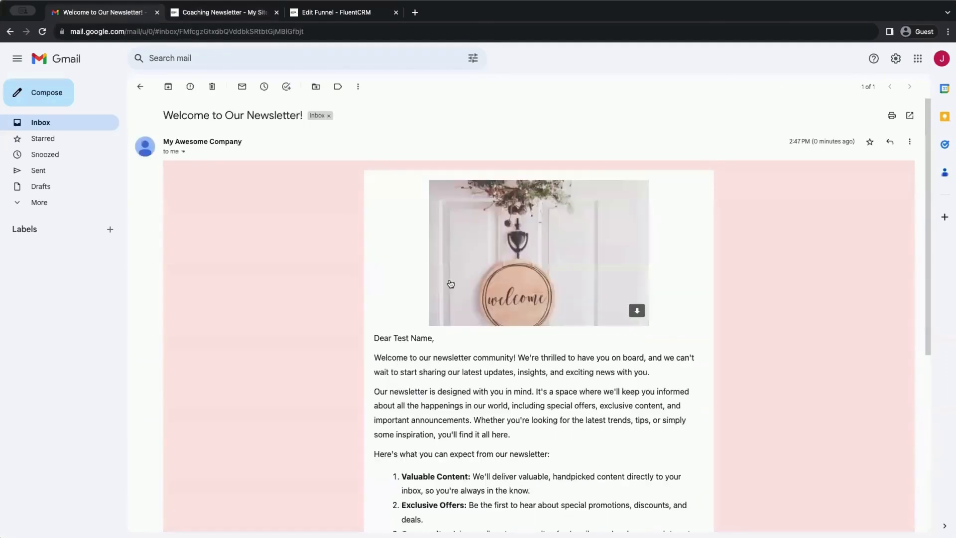
pyautogui.scroll(-4, 431, 320)
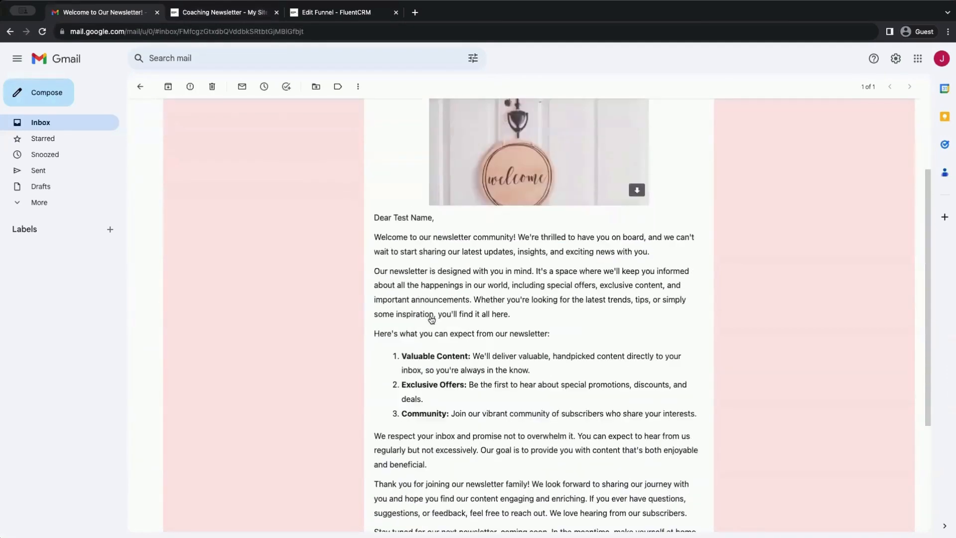
pyautogui.scroll(-2, 431, 319)
pyautogui.scroll(6, 431, 319)
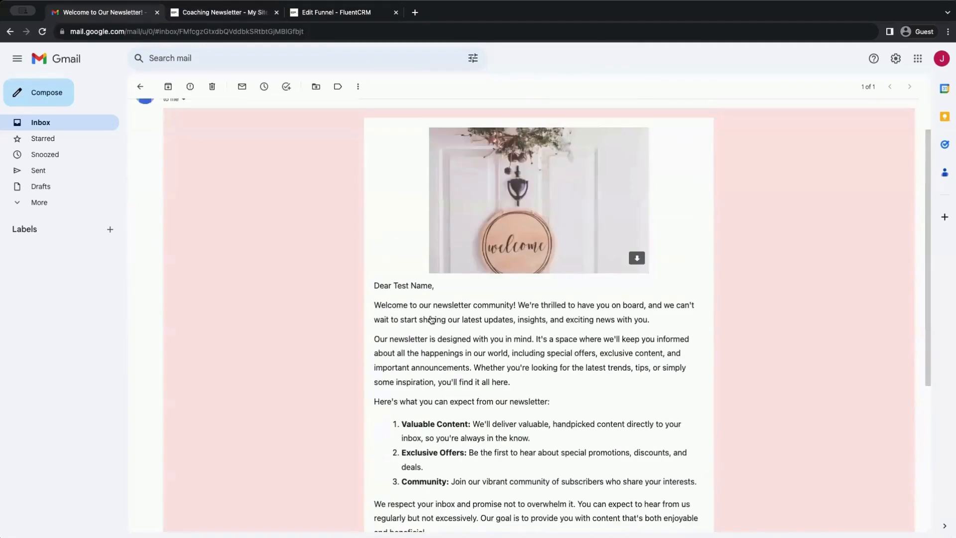
# Return to the FluentCRM automation funnel, turn on its statistics, and review the figures for each block
pyautogui.click(335, 15)
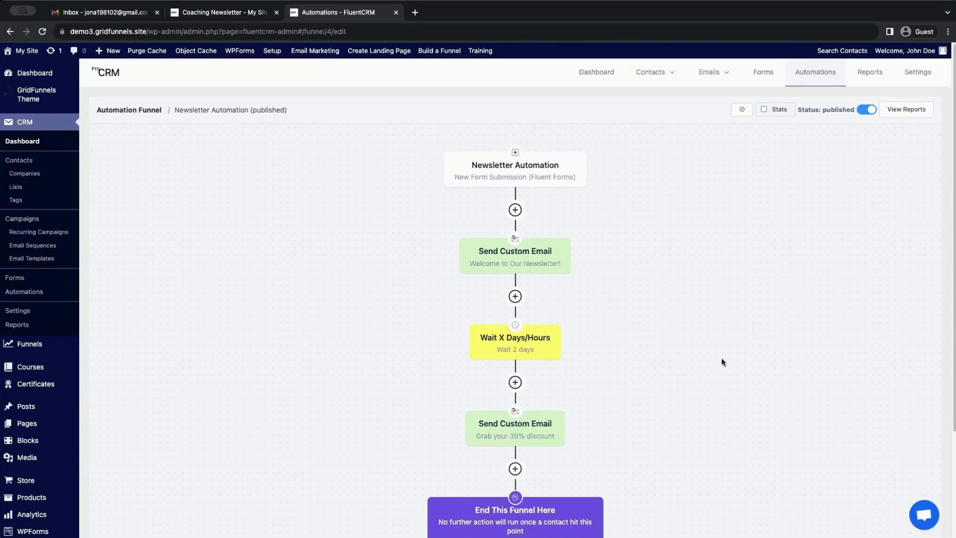
pyautogui.click(763, 110)
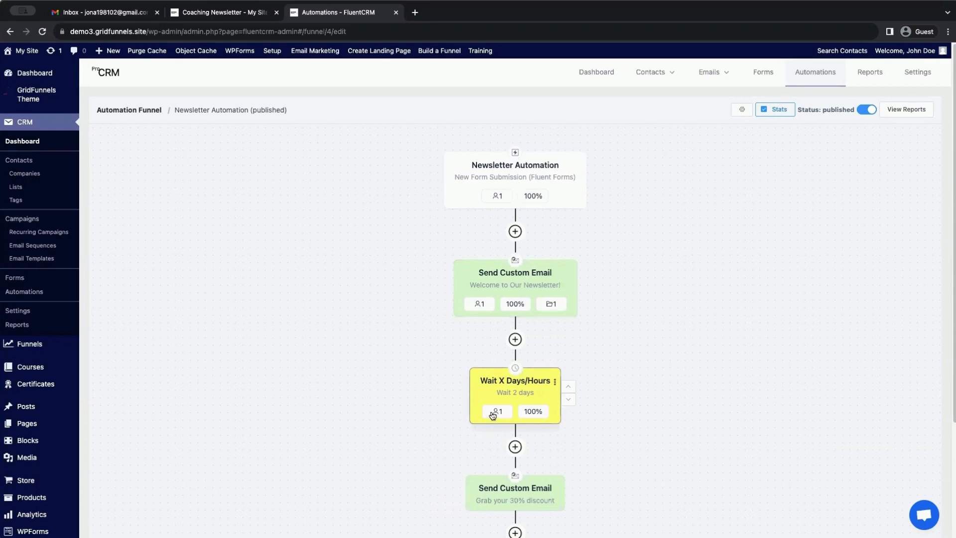
pyautogui.scroll(-1, 461, 416)
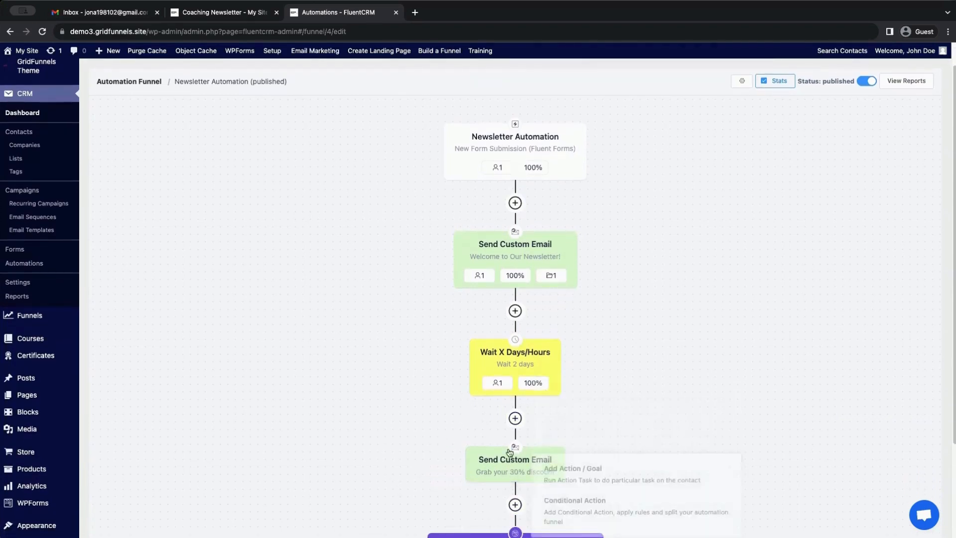
pyautogui.scroll(1, 584, 351)
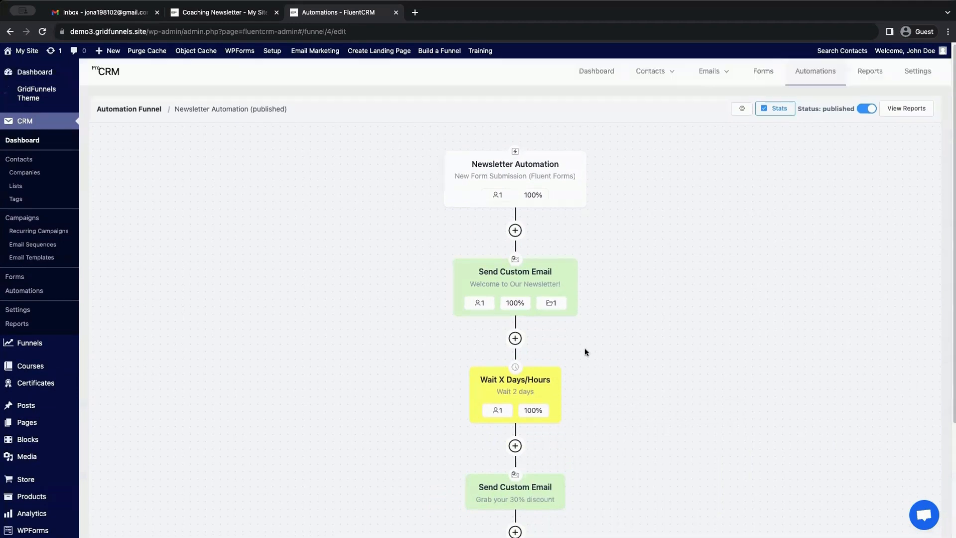
pyautogui.scroll(-2, 591, 343)
pyautogui.scroll(1, 928, 91)
# Examine the Newsletter Automation's chart report, step report, emails analytics and individual subscriber reporting
pyautogui.click(907, 72)
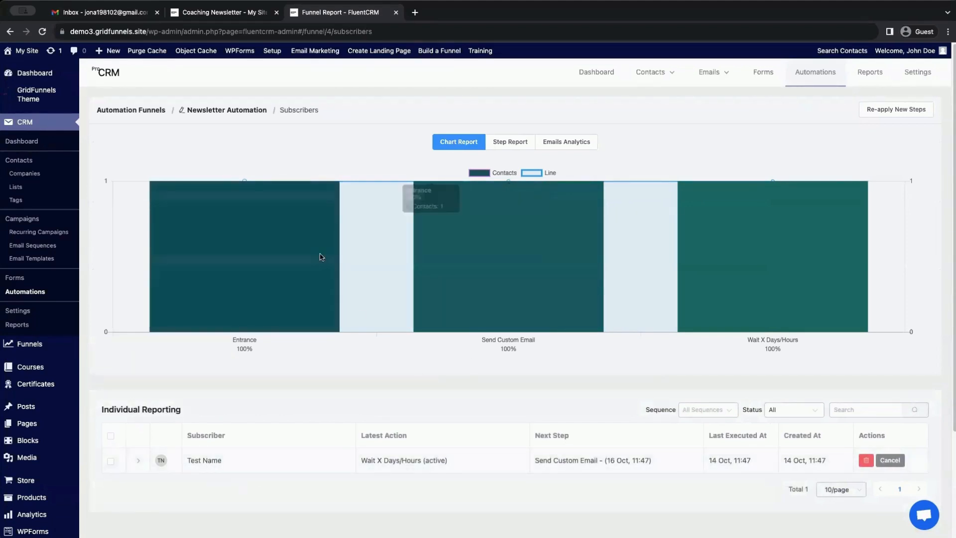
pyautogui.moveTo(304, 258)
pyautogui.moveTo(551, 262)
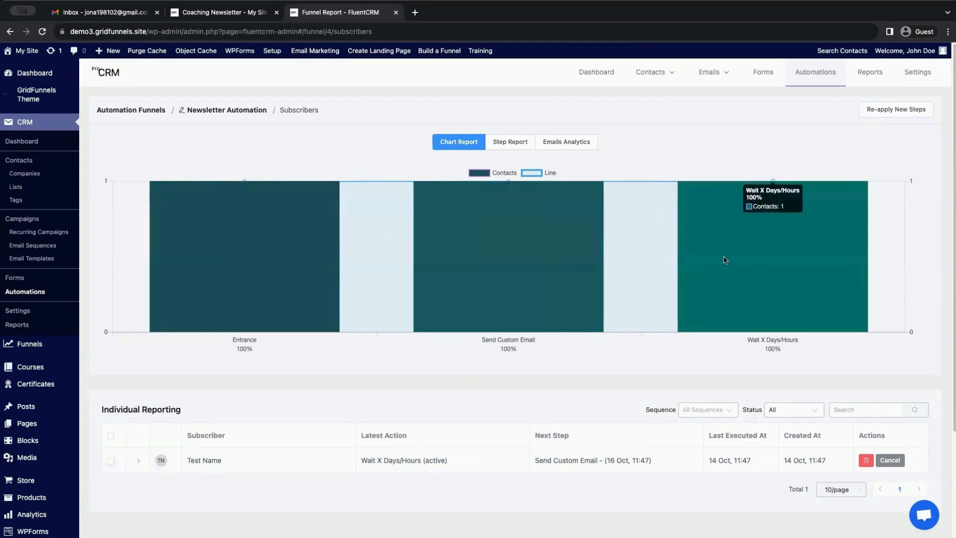
pyautogui.click(500, 143)
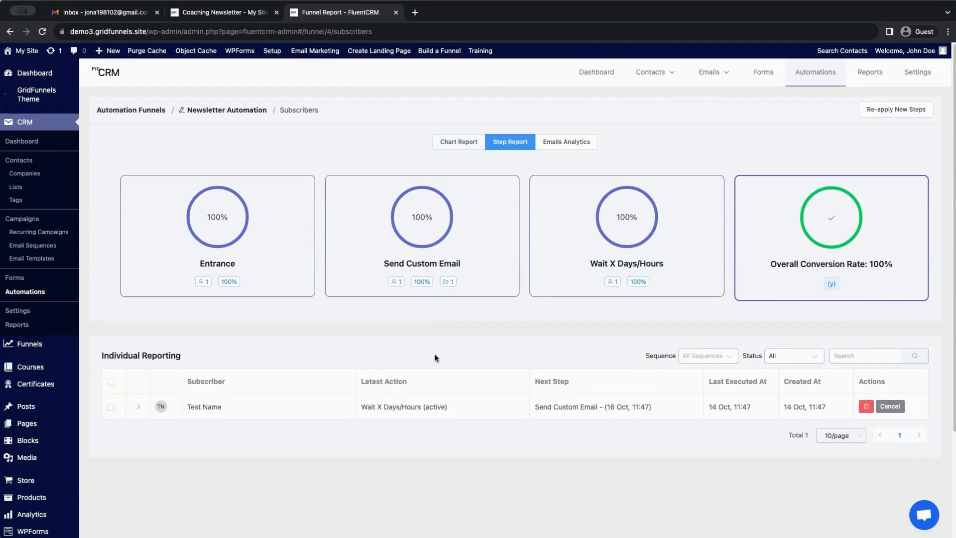
pyautogui.click(556, 143)
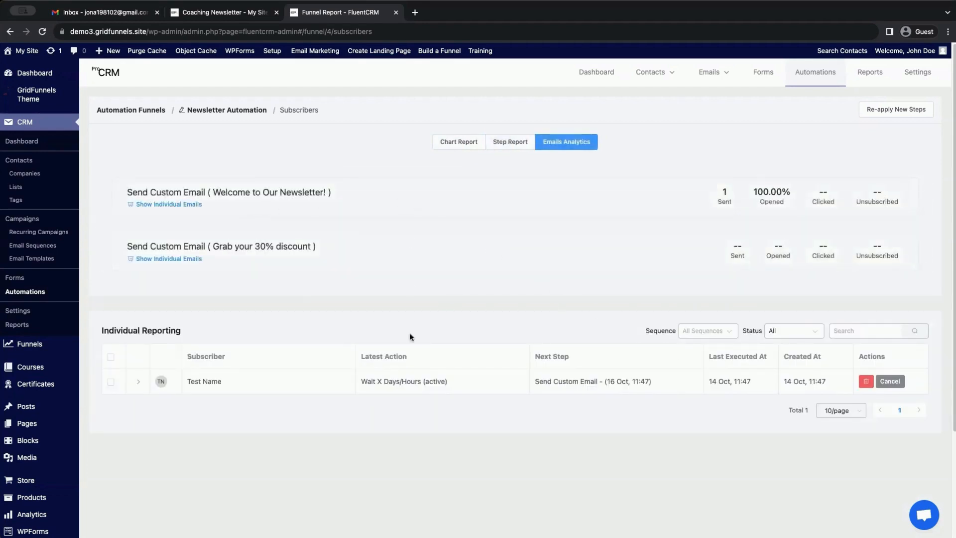
pyautogui.scroll(-1, 394, 414)
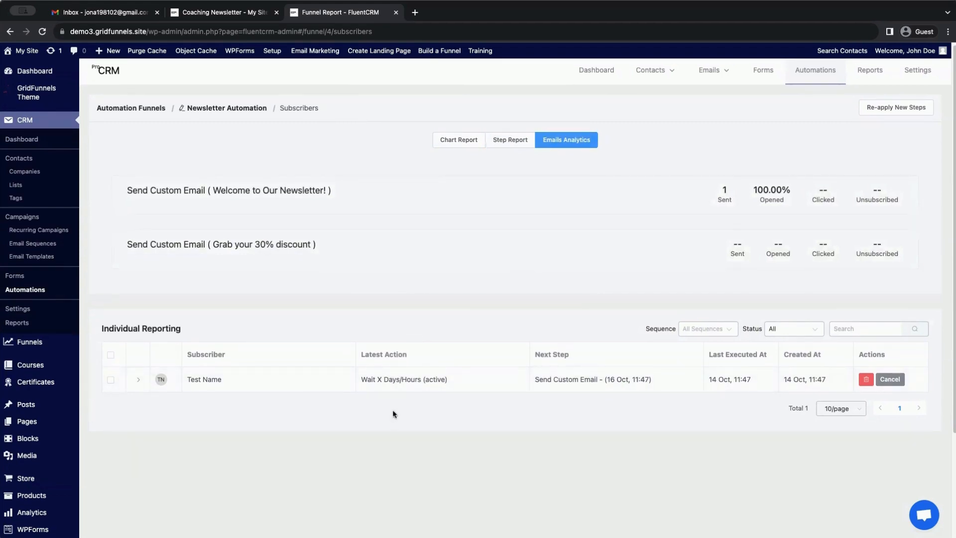
pyautogui.scroll(1, 384, 390)
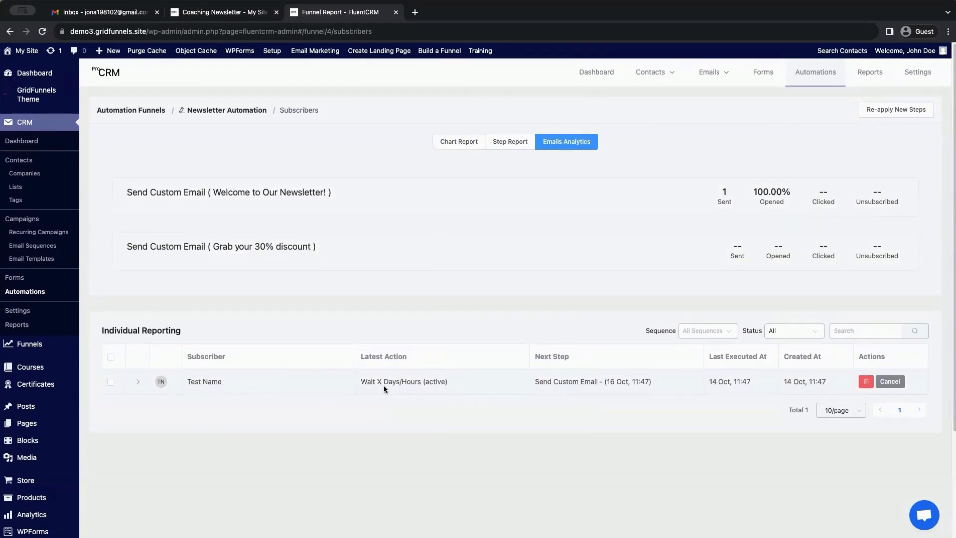
# Open the test subscriber's record from the contacts list and check its basic information
pyautogui.click(22, 161)
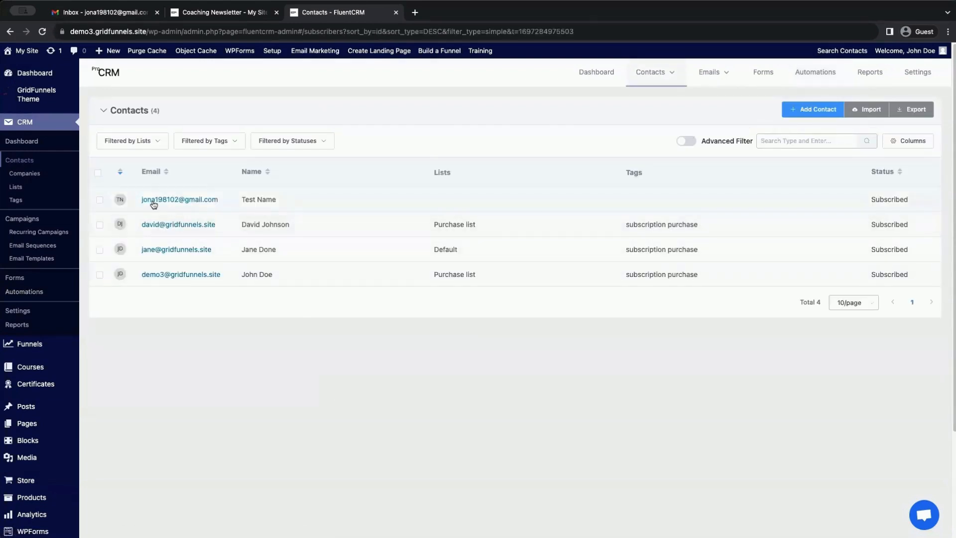
pyautogui.click(179, 203)
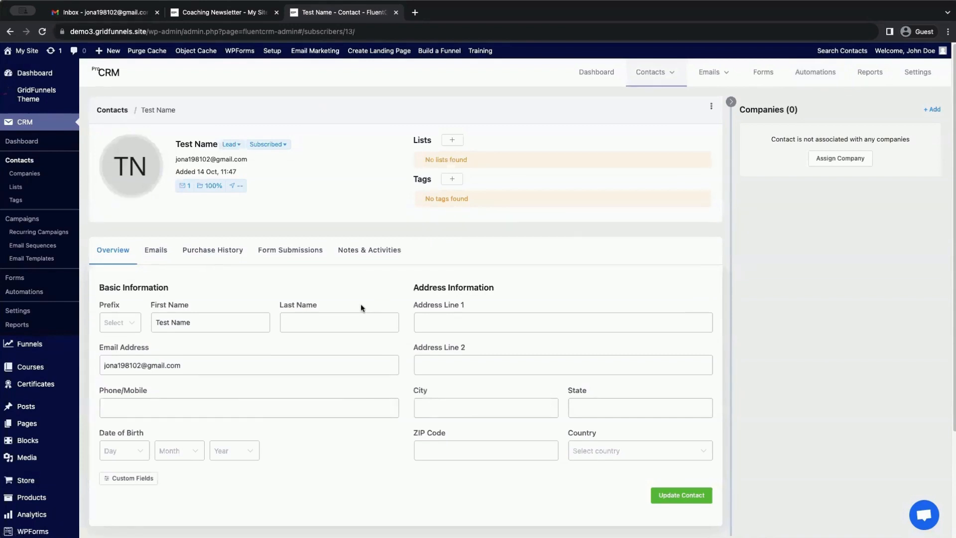
pyautogui.scroll(-1, 360, 304)
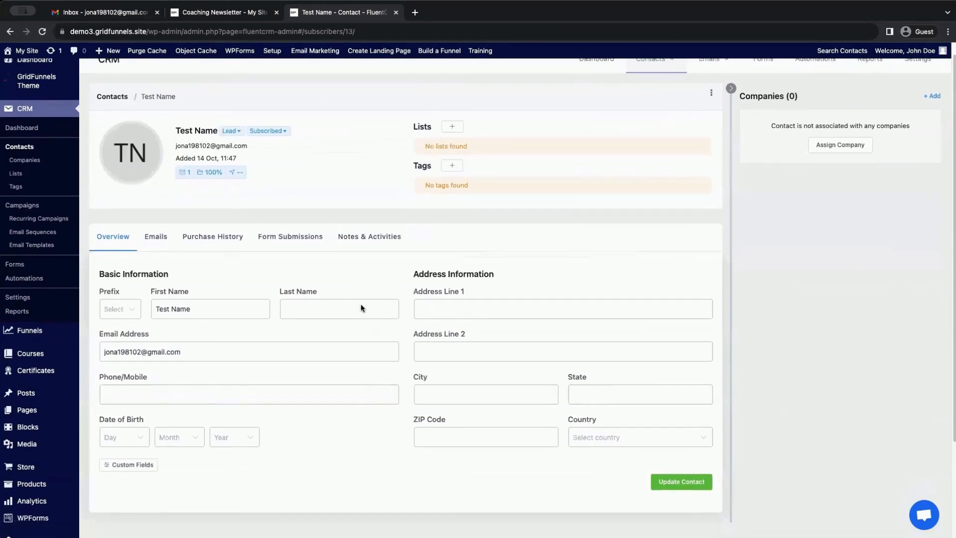
pyautogui.click(229, 309)
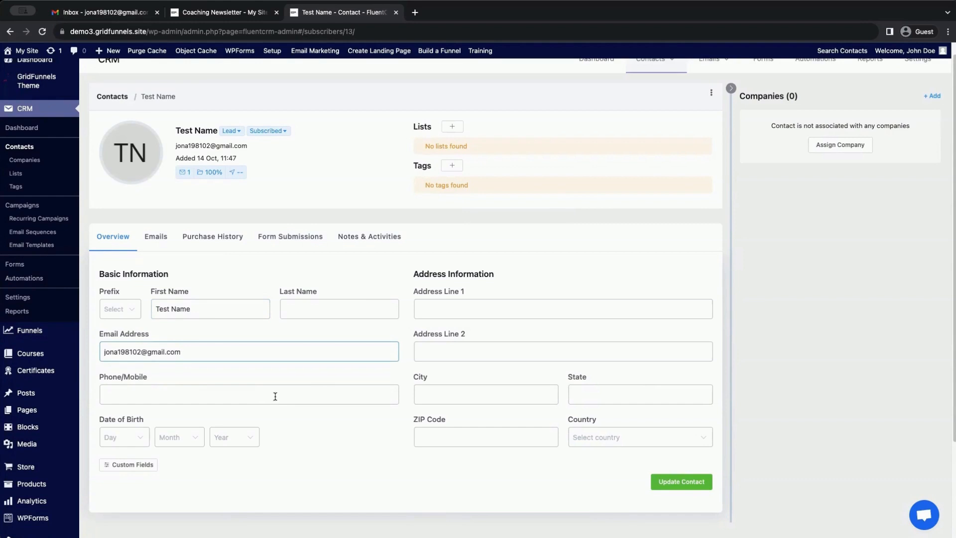
# Reopen the Newsletter Automation funnel from the list of automations
pyautogui.scroll(1, 165, 279)
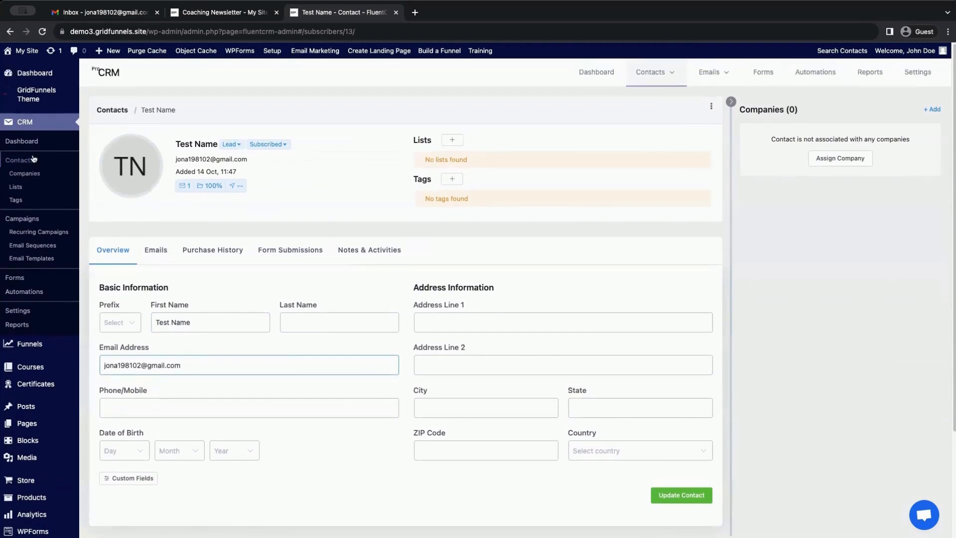
pyautogui.click(36, 297)
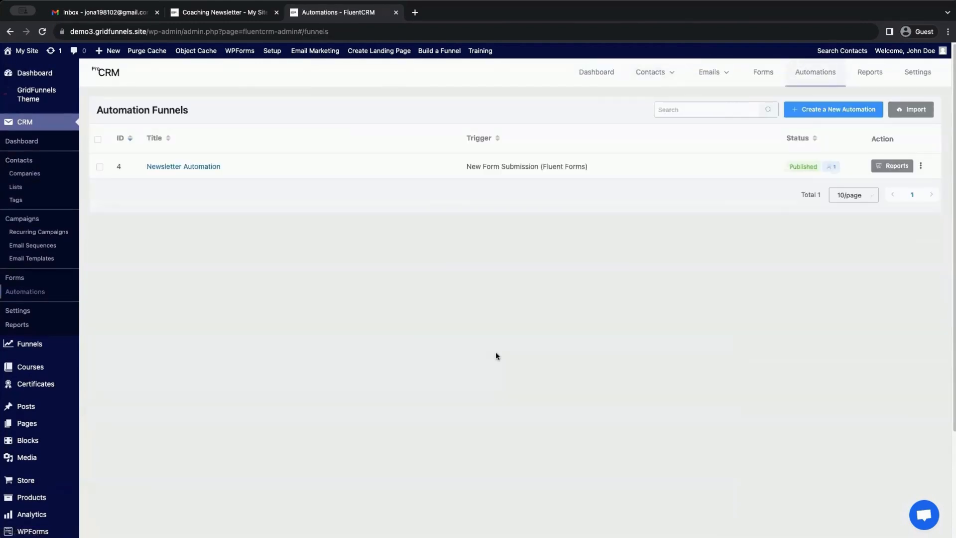
pyautogui.click(184, 167)
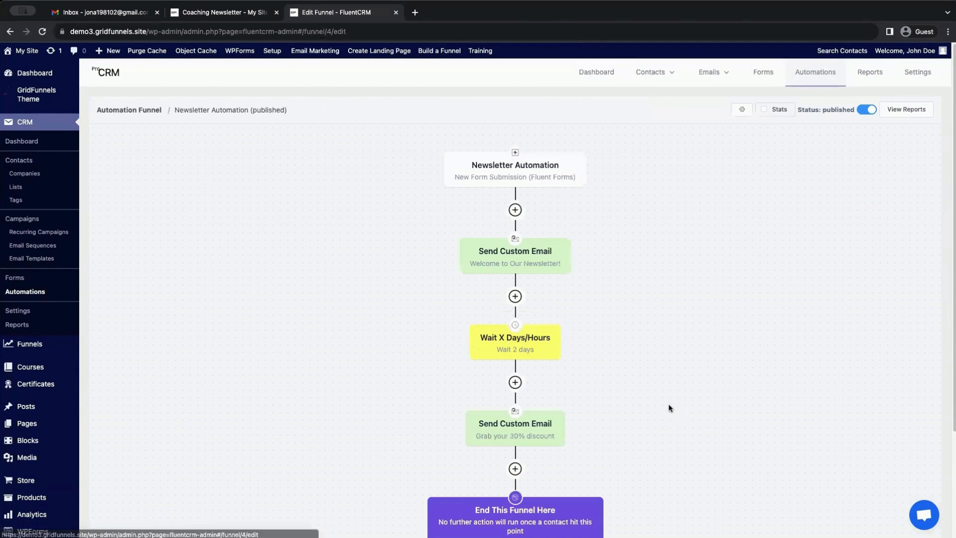